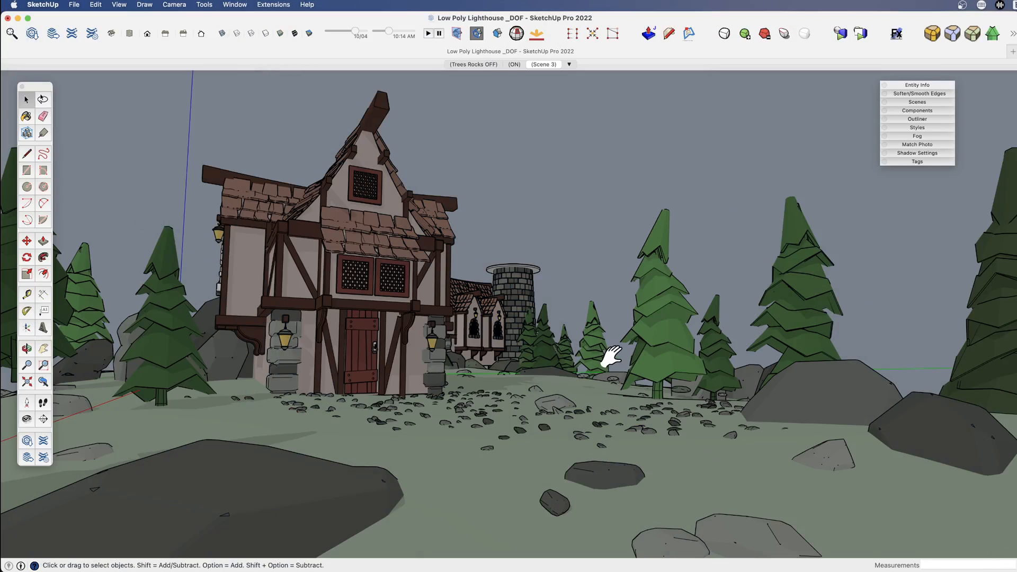
Look over the village model from above, and return to the saved Scene 3 camera view.
middle_click_drag(609, 357, 523, 439)
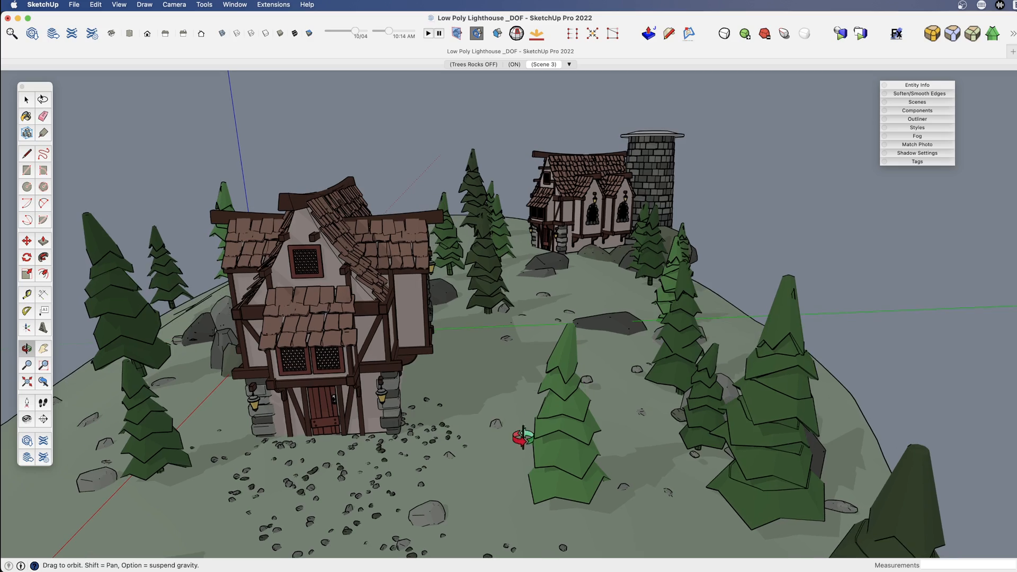
middle_click_drag(557, 393, 552, 363)
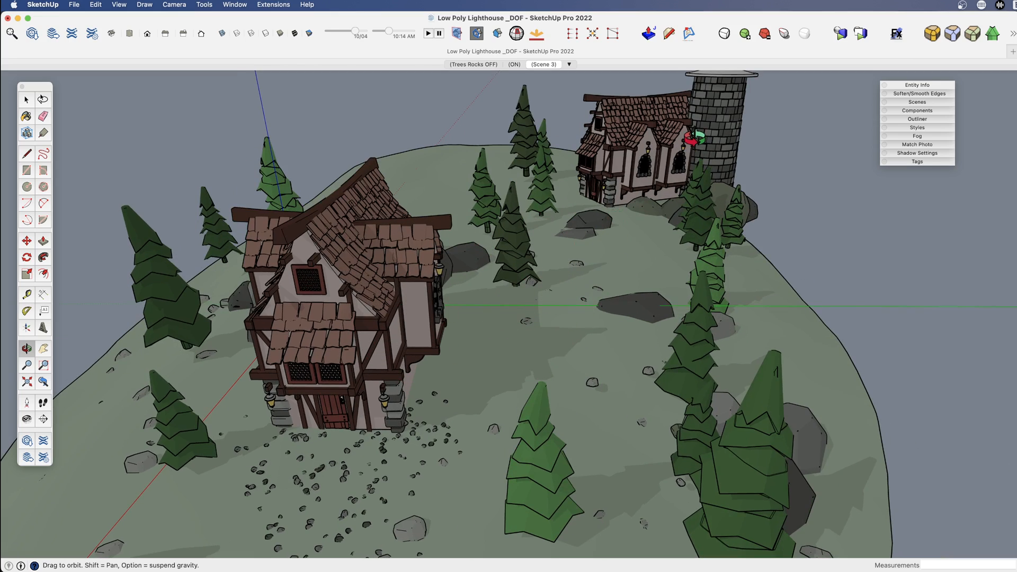
middle_click_drag(571, 298, 602, 225, "shift")
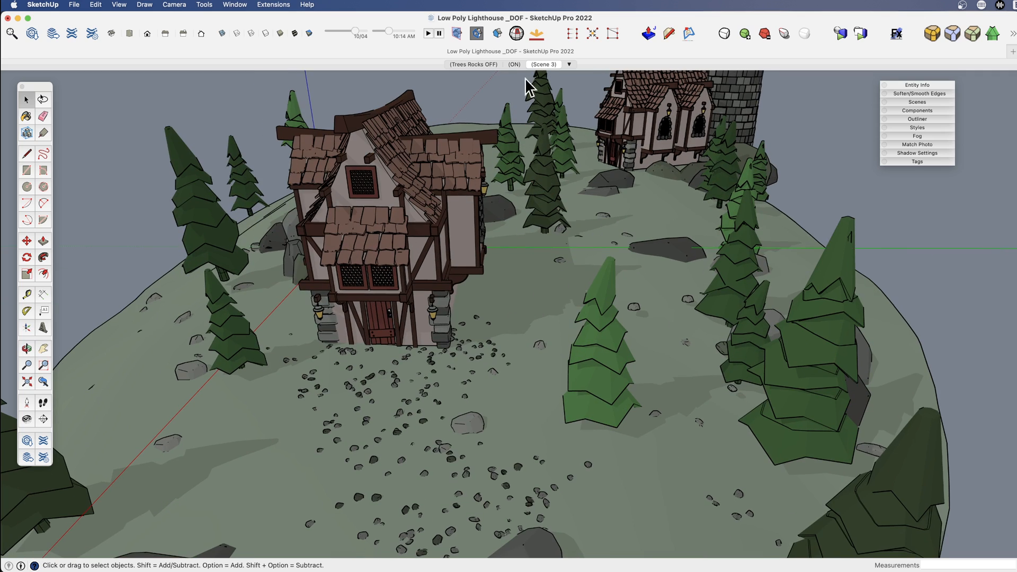
left_click(544, 64)
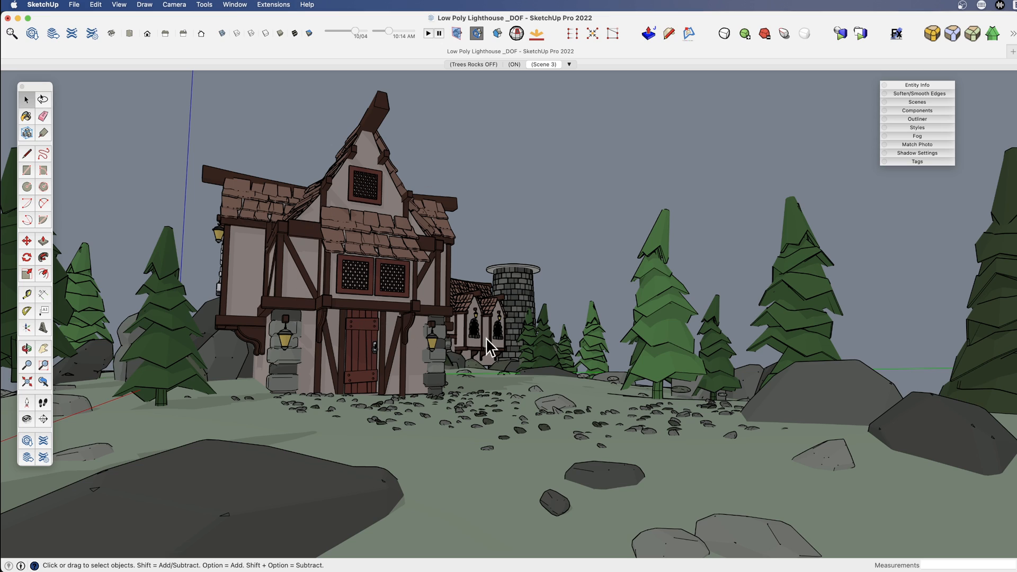
Set the shadow Light value to 76 and the Dark value to 30.
left_click(929, 153)
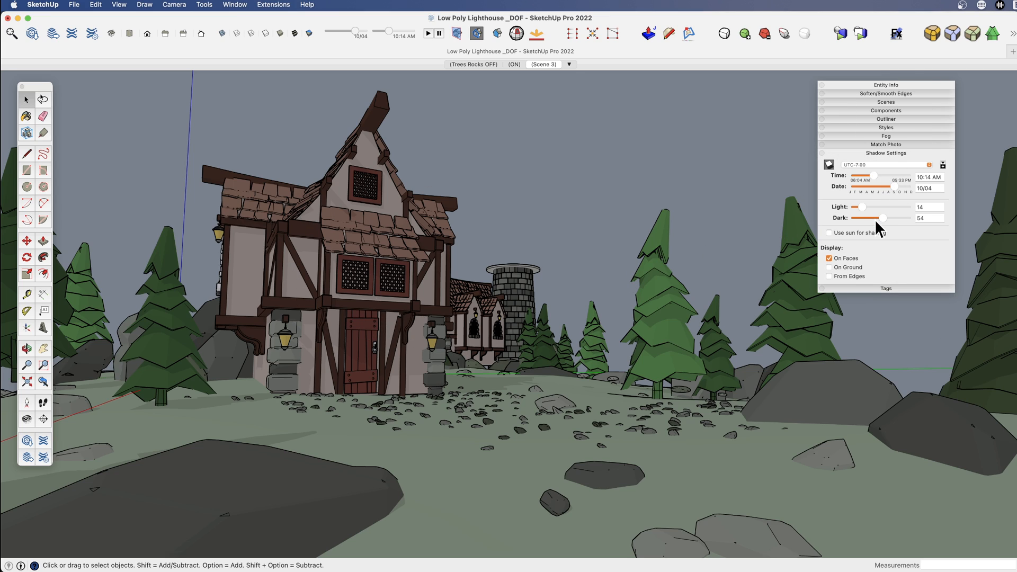
mouse_move(879, 218)
left_mouse_down()
mouse_move(899, 218)
mouse_move(873, 217)
mouse_move(902, 207)
left_mouse_up()
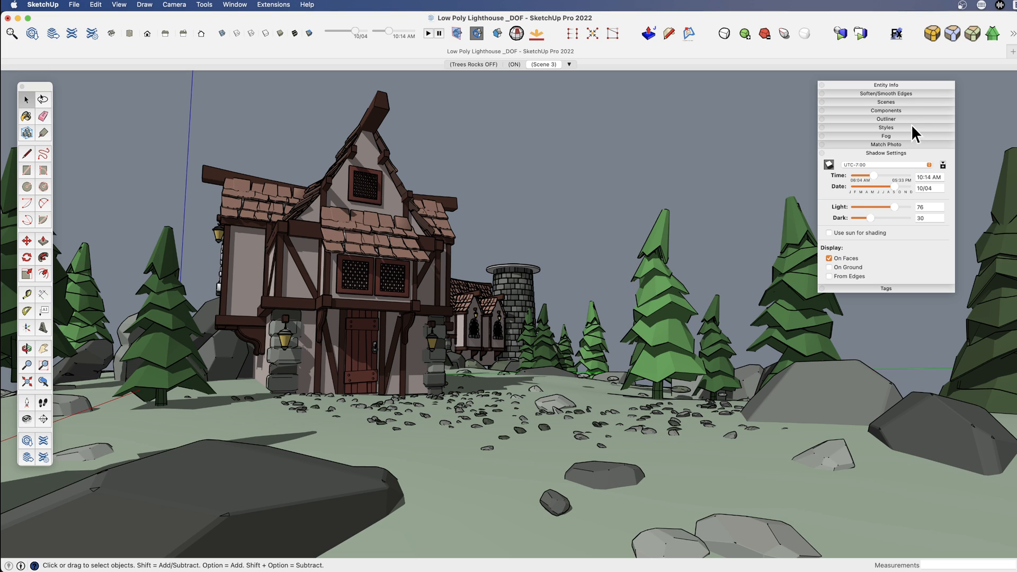
Enable saving of all scene properties, including hidden geometry and hidden objects, and add a new scene from the current view.
left_click(898, 101)
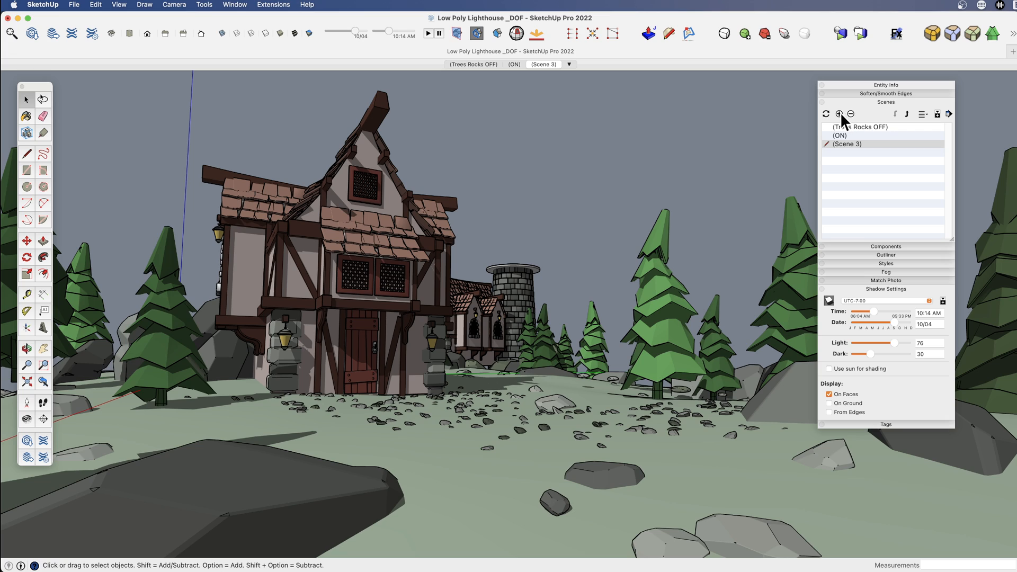
left_click(937, 114)
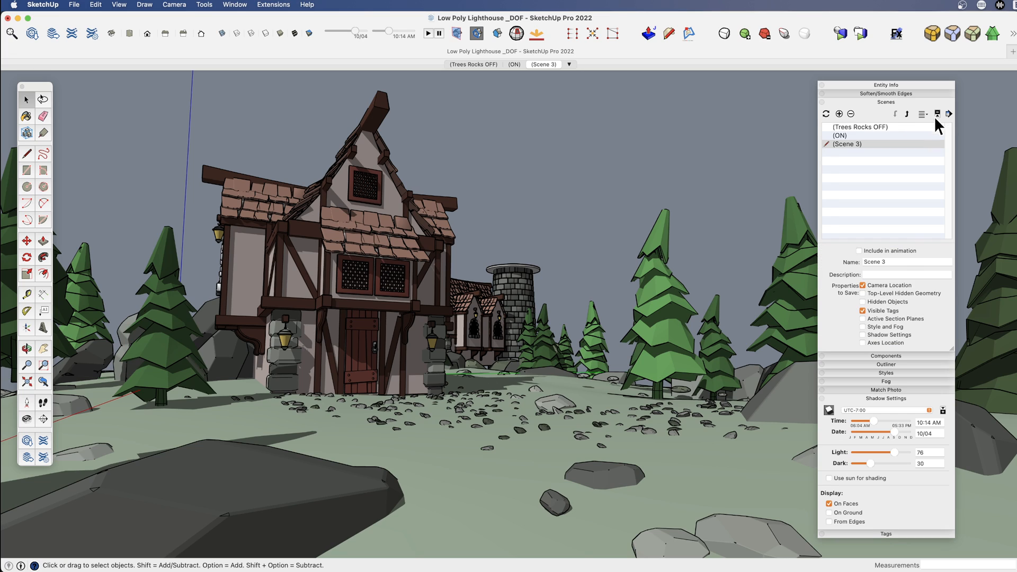
left_click(863, 293)
left_click(863, 301)
left_click(840, 114)
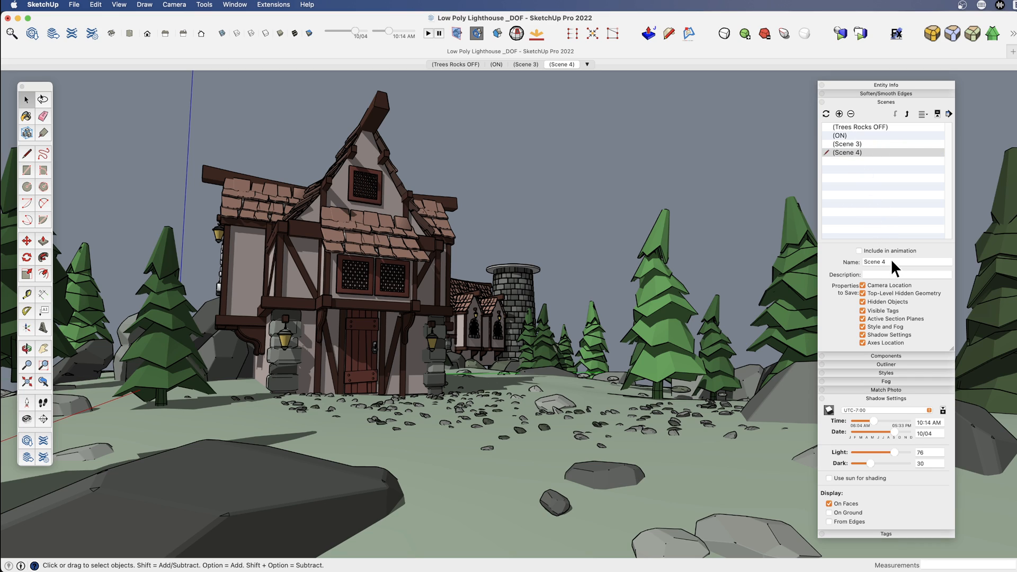
Rename the new scene as Color version.
left_click_drag(892, 261, 847, 260)
type("Color version")
key("Return")
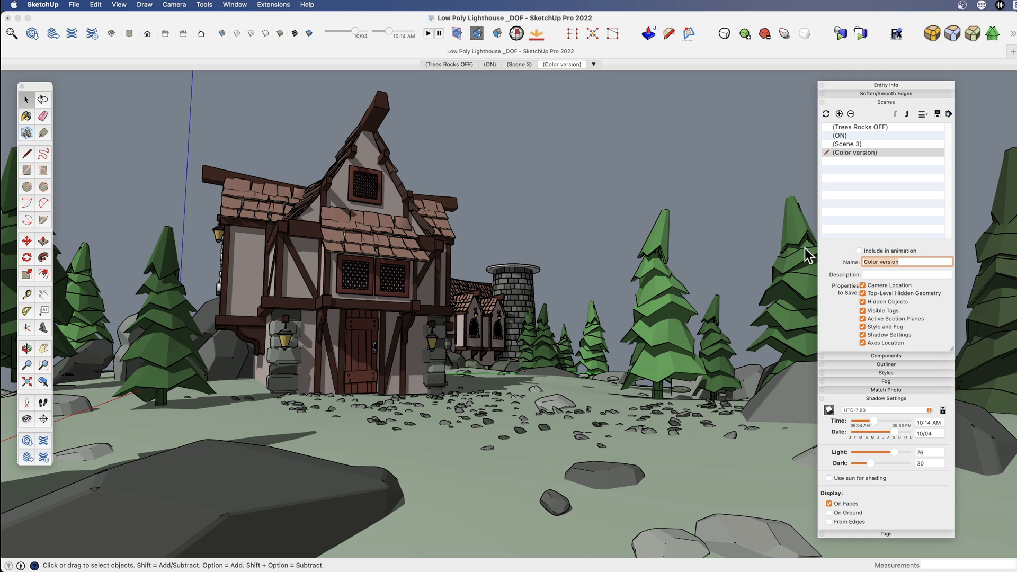
left_click(597, 254)
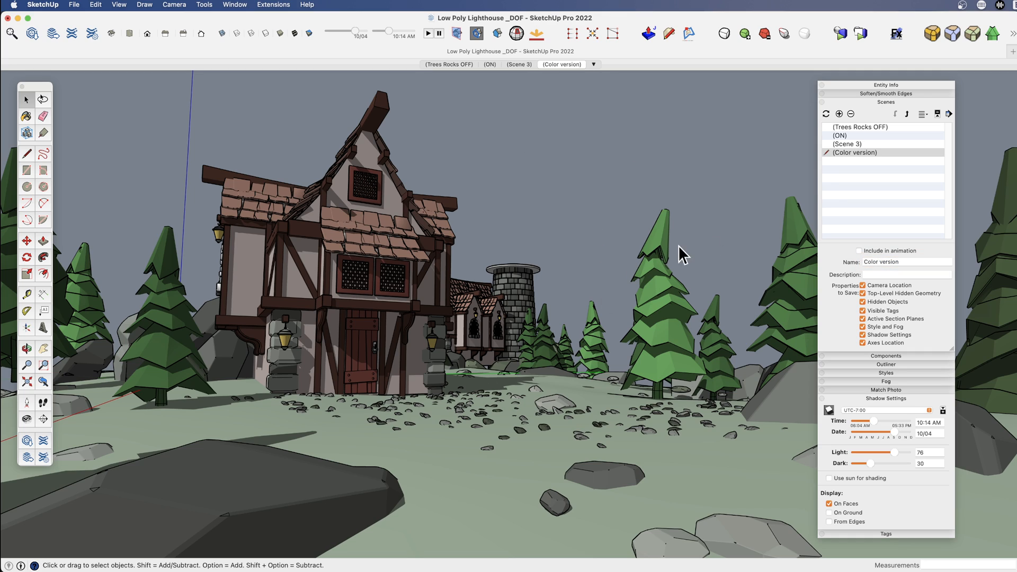
left_click(879, 102)
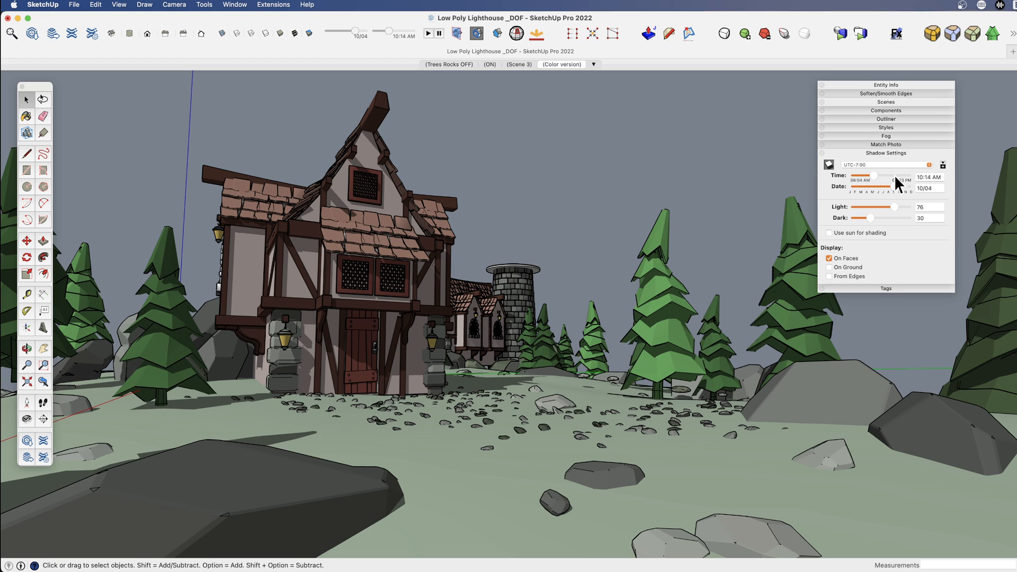
Preview the DOF Fog style on the scene and reapply the simple style with the blue background.
left_click(893, 127)
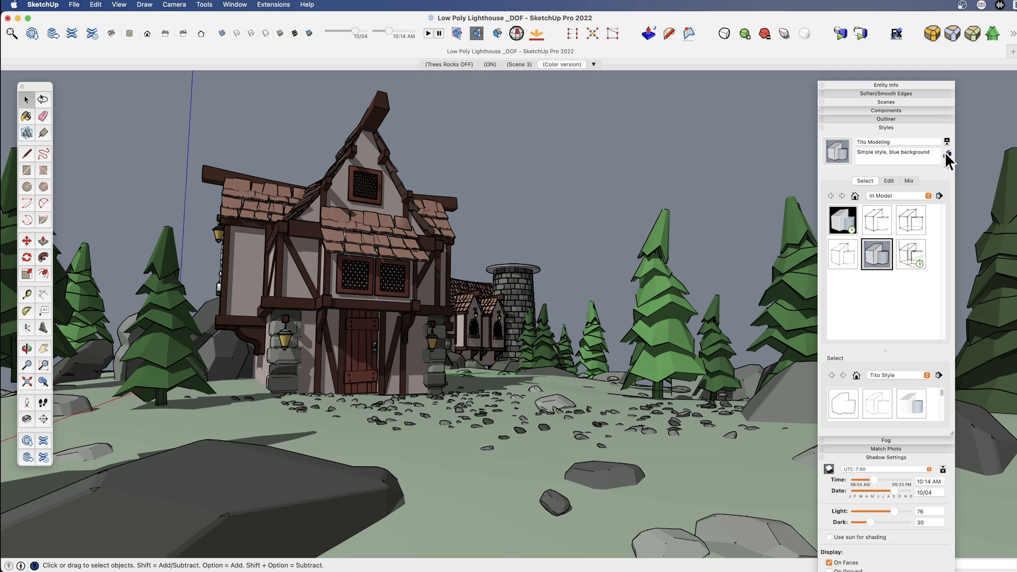
left_click(839, 221)
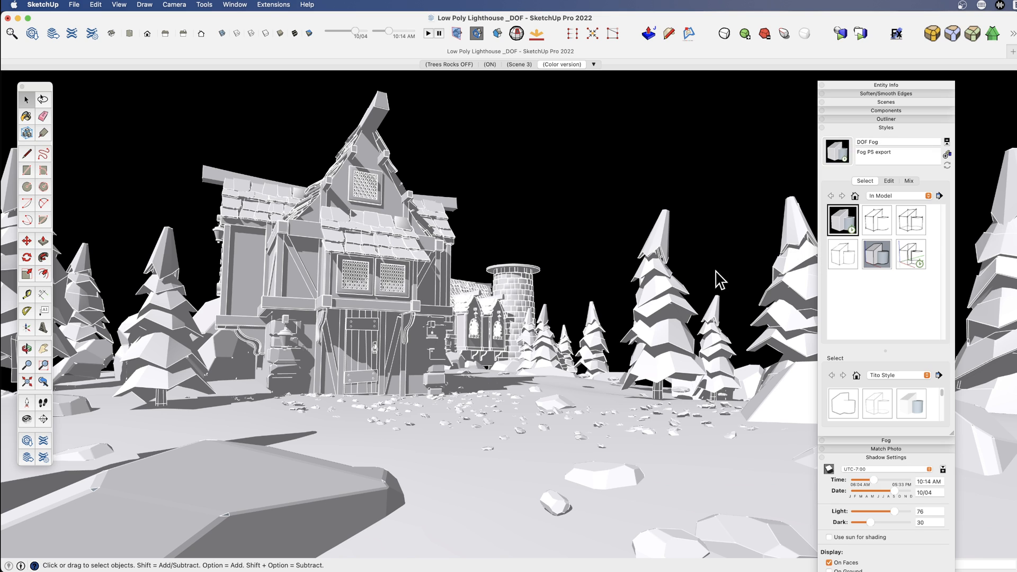
left_click(881, 253)
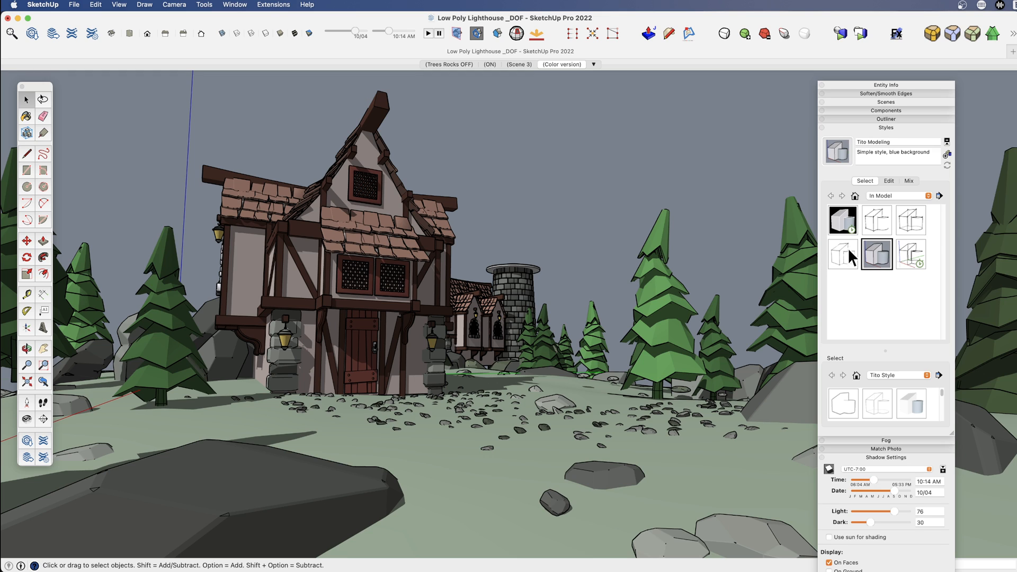
Turn off shadows and duplicate the current blue-background style as a new style named Depth Map.
key("shift+s")
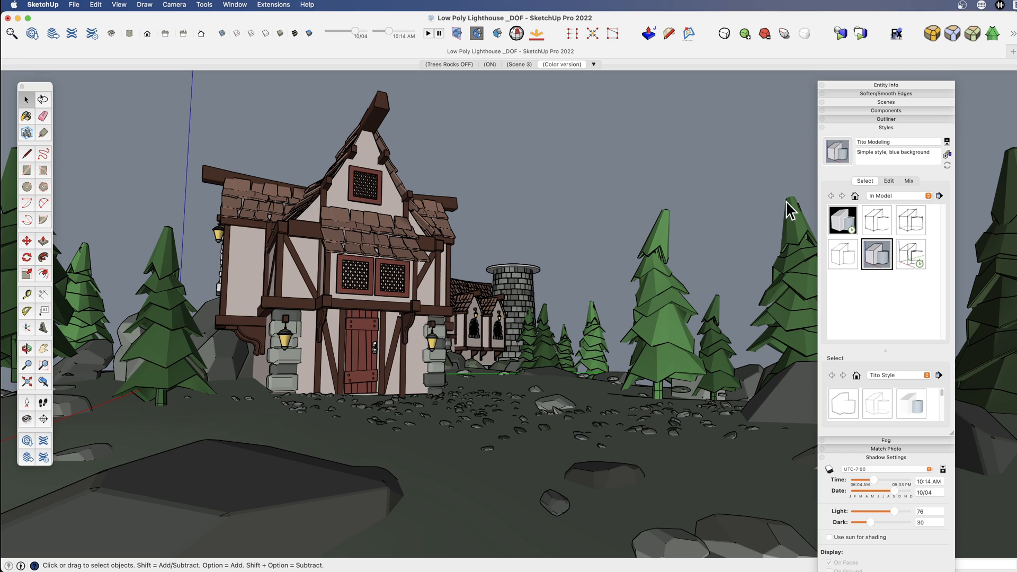
left_click(947, 154)
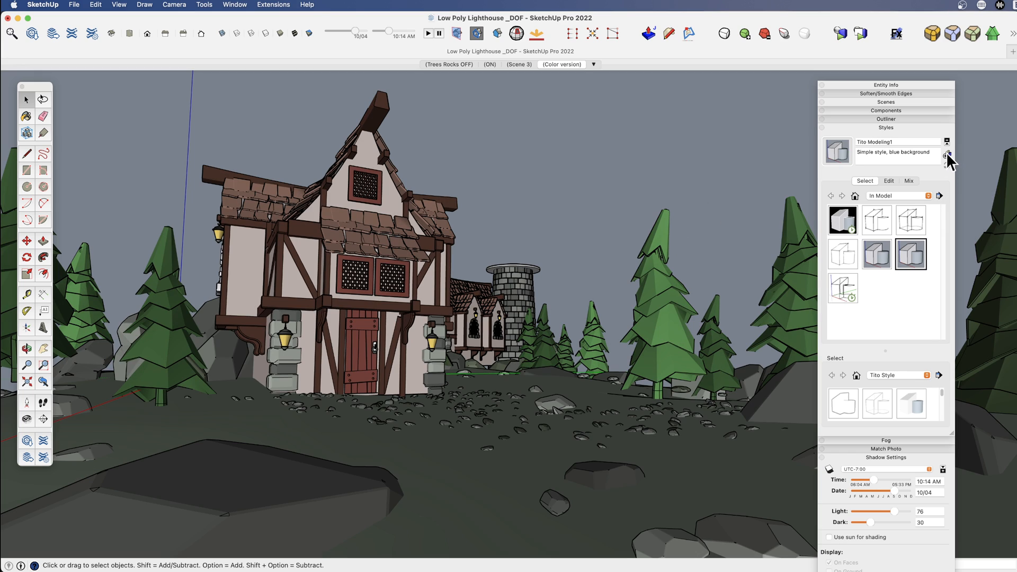
left_click(896, 142)
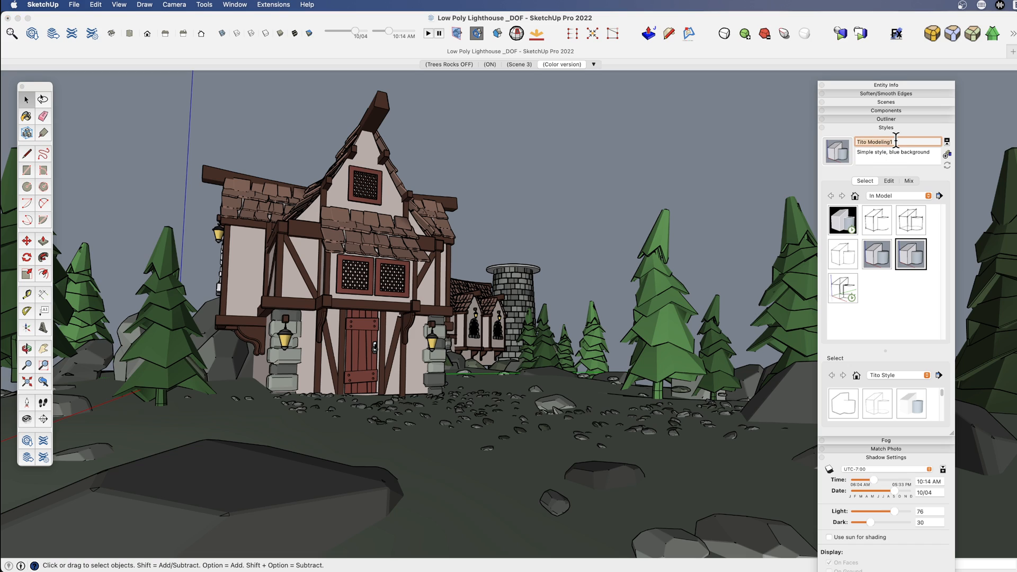
key("super+a")
type("Depth Map")
key("Return")
Clear the description of the Depth Map style.
left_click(900, 154)
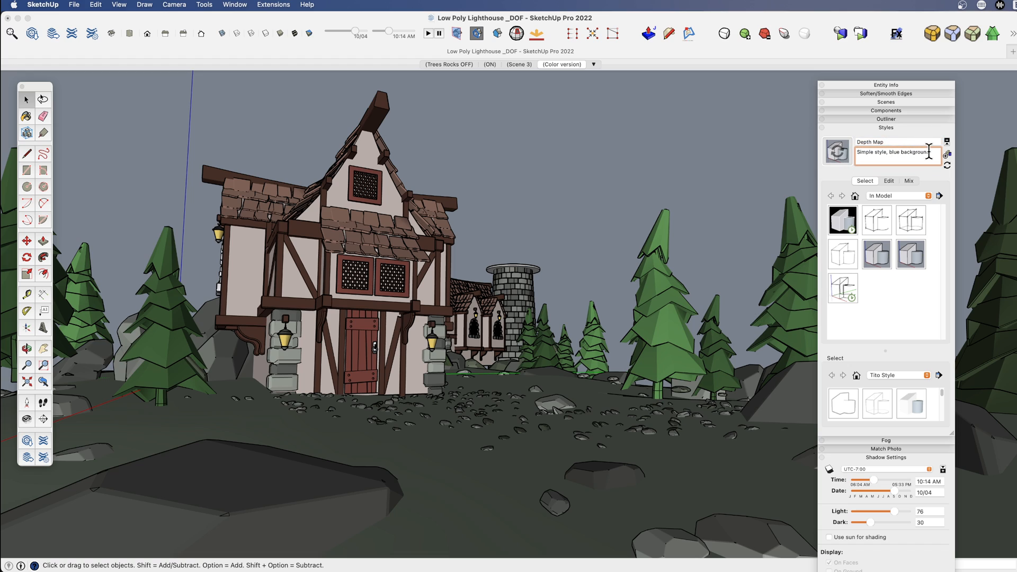
left_click_drag(931, 153, 857, 153)
key("BackSpace")
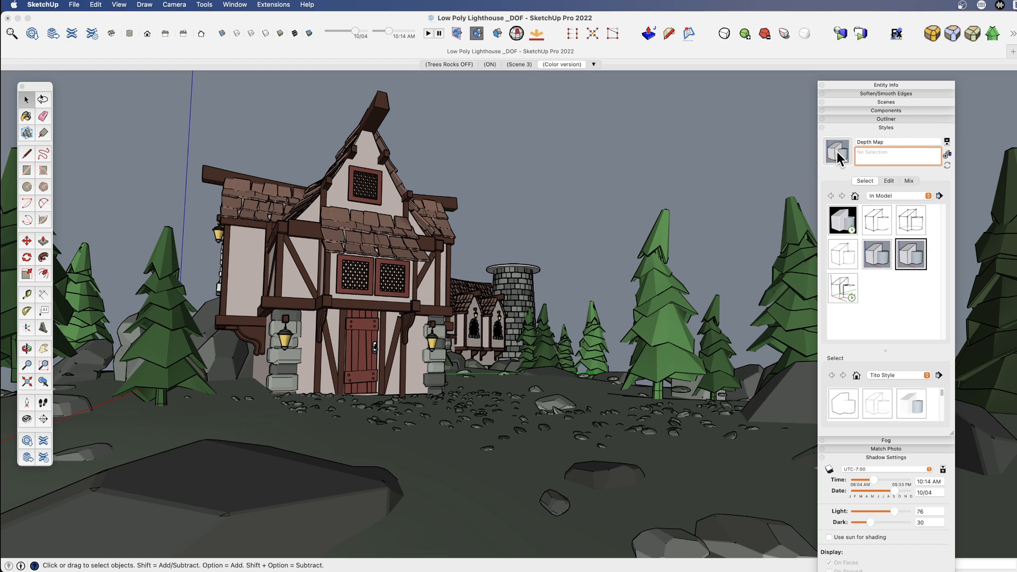
Try the hidden-line face style for Depth Map, and set its faces to monochrome instead.
left_click(889, 182)
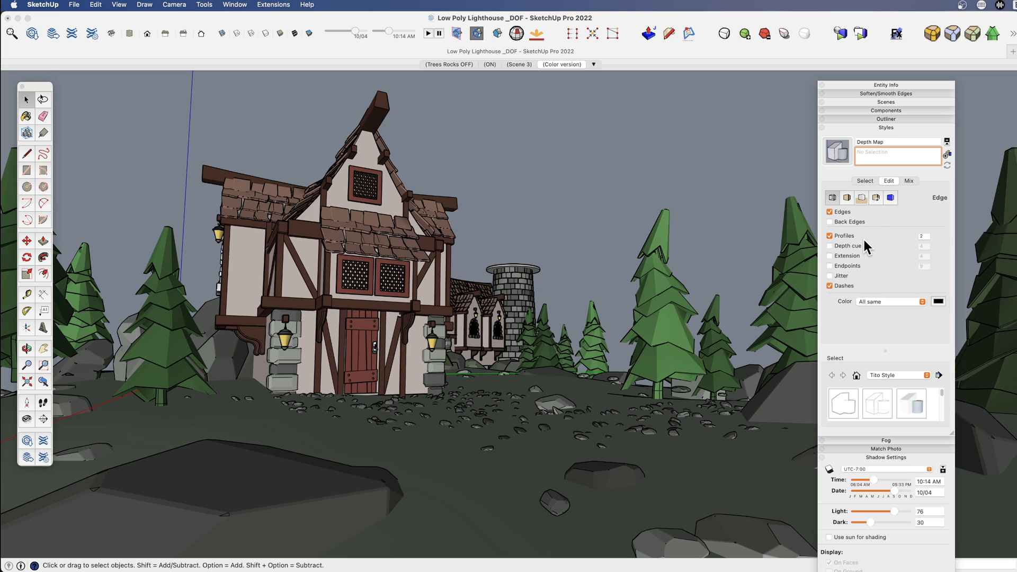
left_click(848, 199)
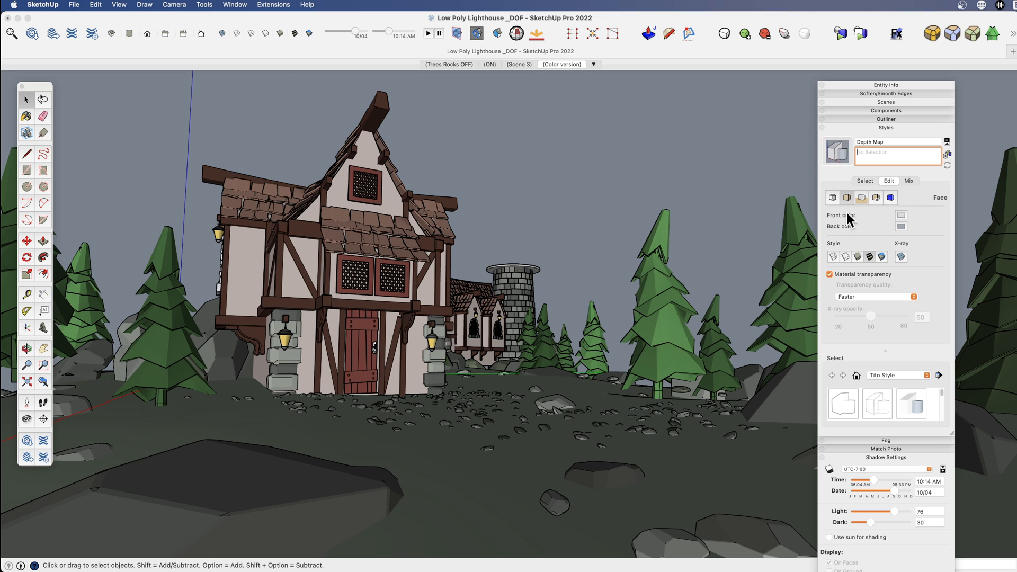
left_click(844, 256)
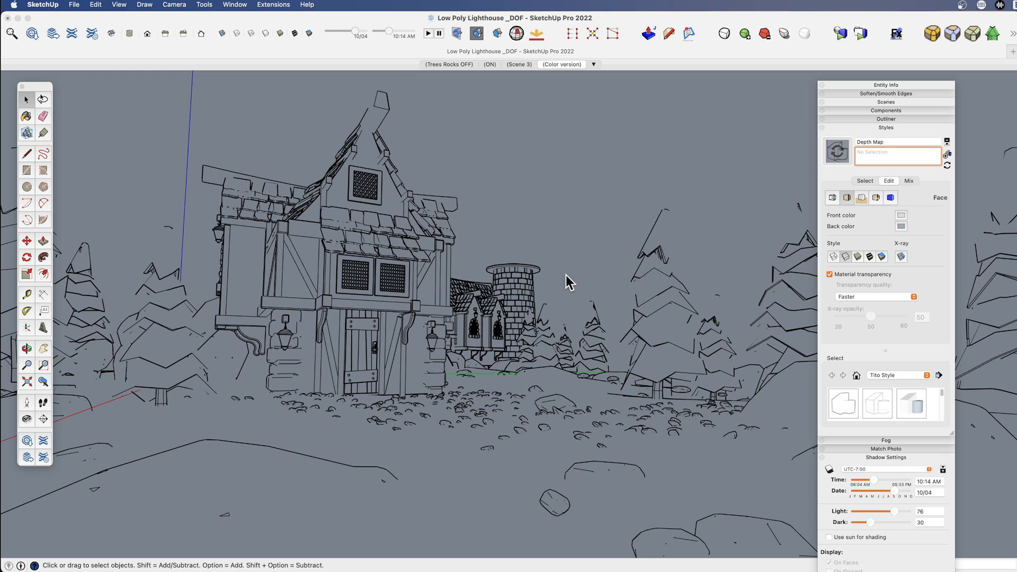
left_click(883, 256)
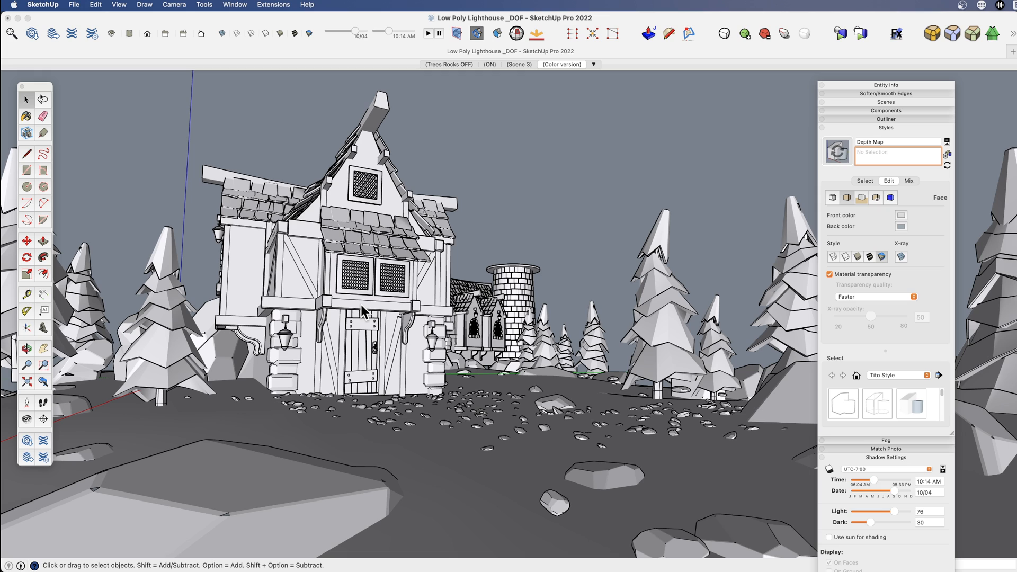
Reverse the faces of the large foreground rock, undo the reversal and leave the rock's editing mode.
left_click(256, 492)
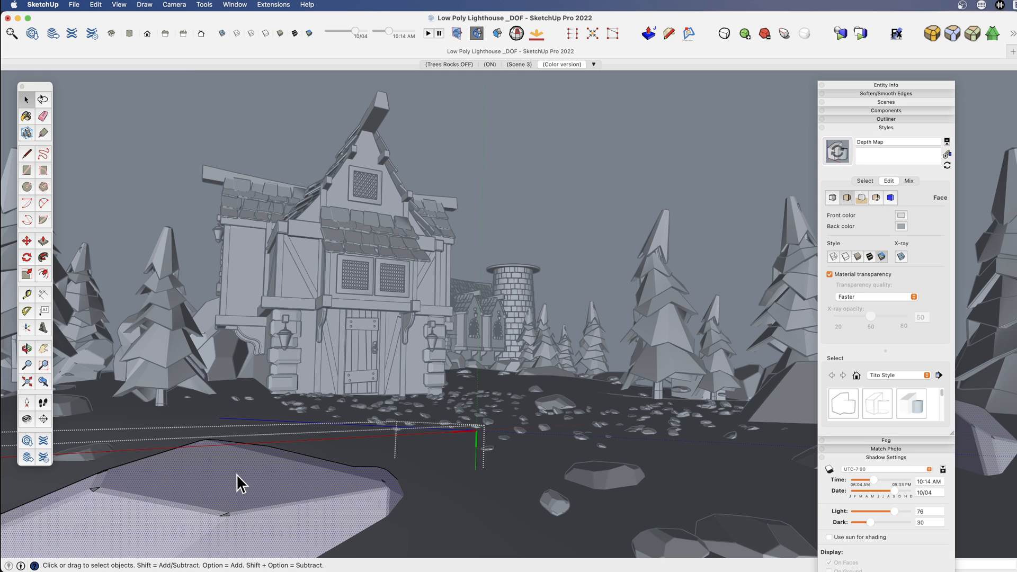
triple_click(231, 482)
right_click(234, 467)
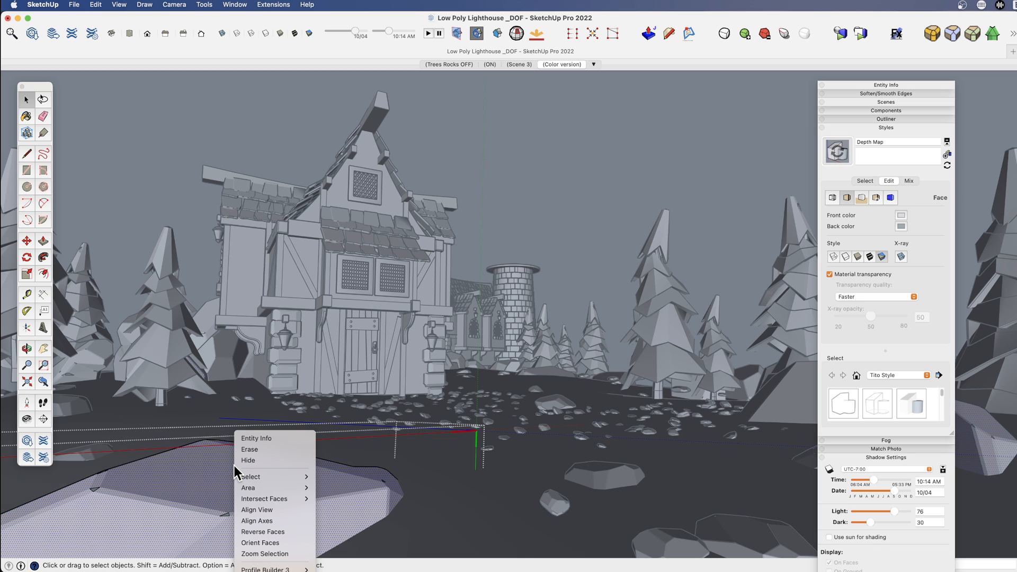
left_click(285, 532)
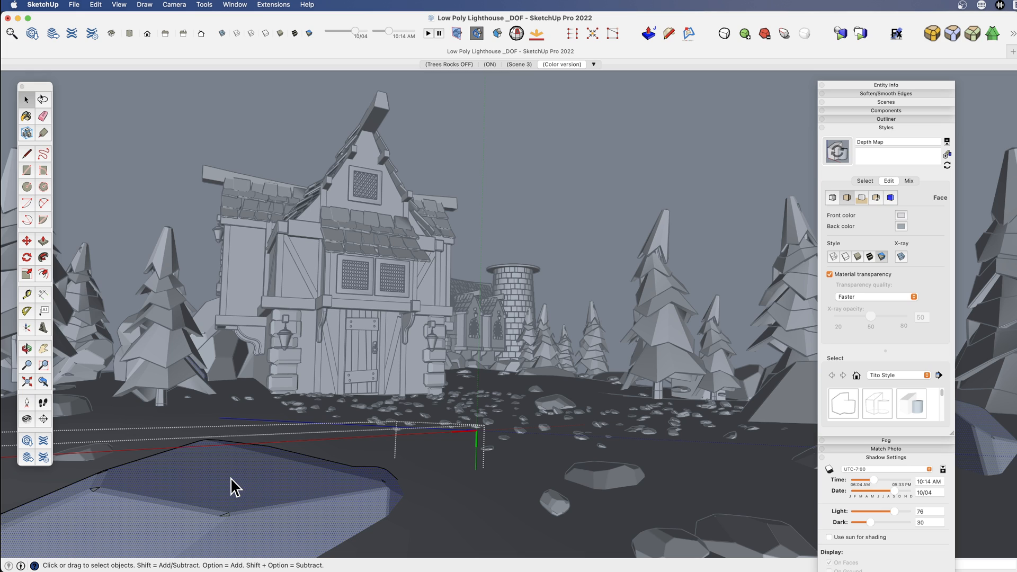
key("super+z")
left_click(534, 218)
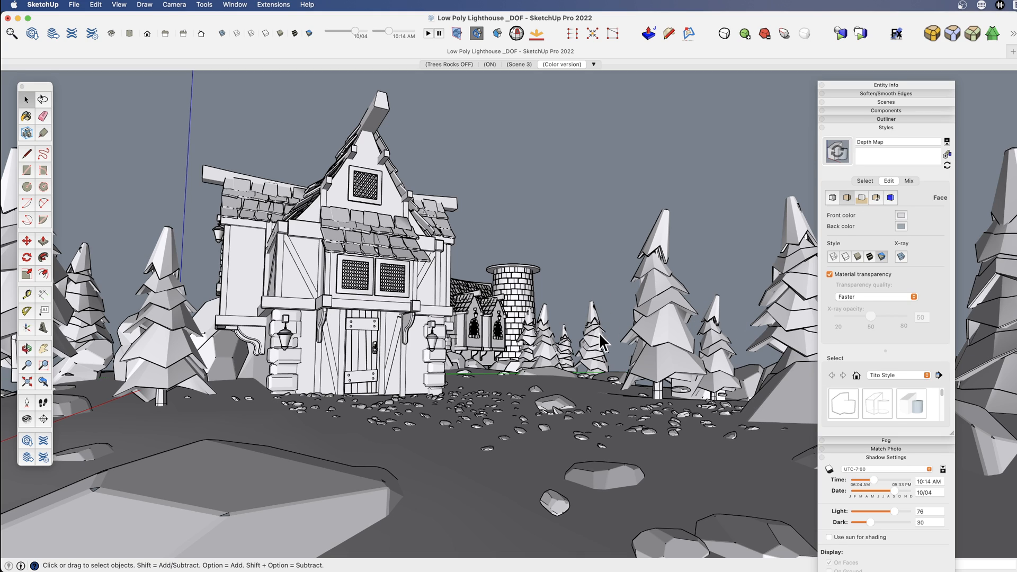
Update the Depth Map style with its changes and set its background color to black.
left_click(838, 154)
left_click(862, 198)
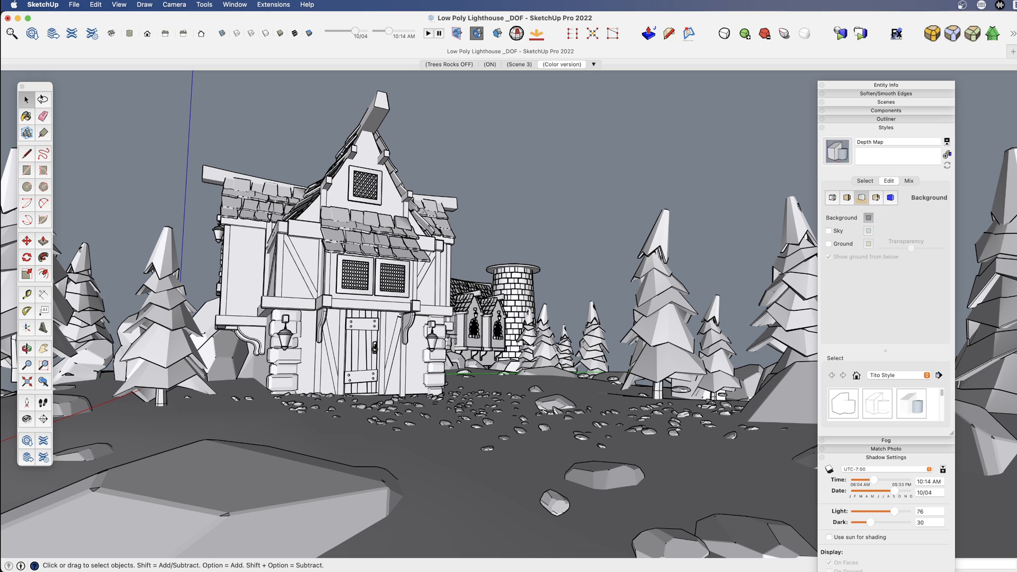
left_click_drag(1016, 47, 887, 77)
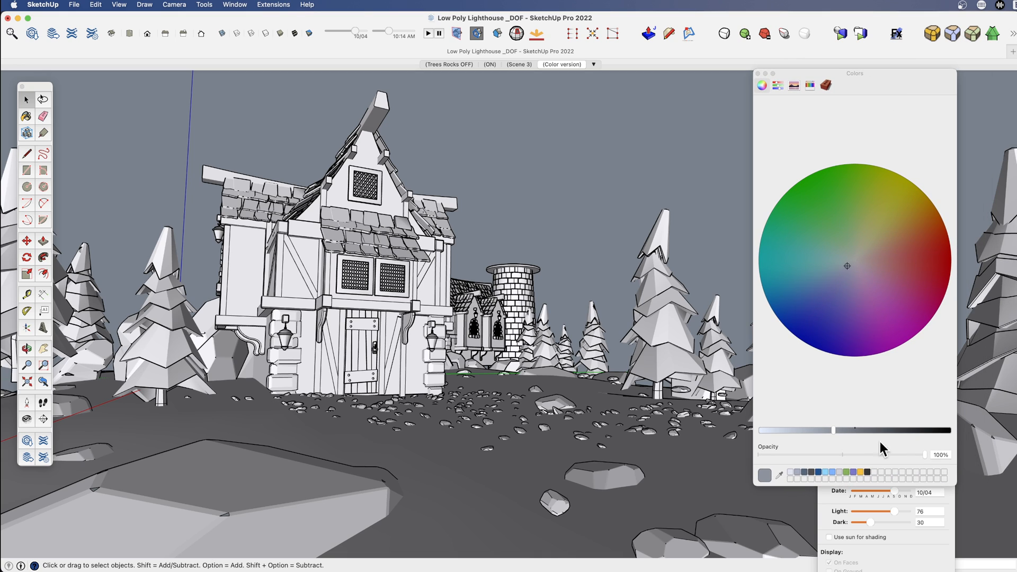
left_click_drag(850, 430, 973, 437)
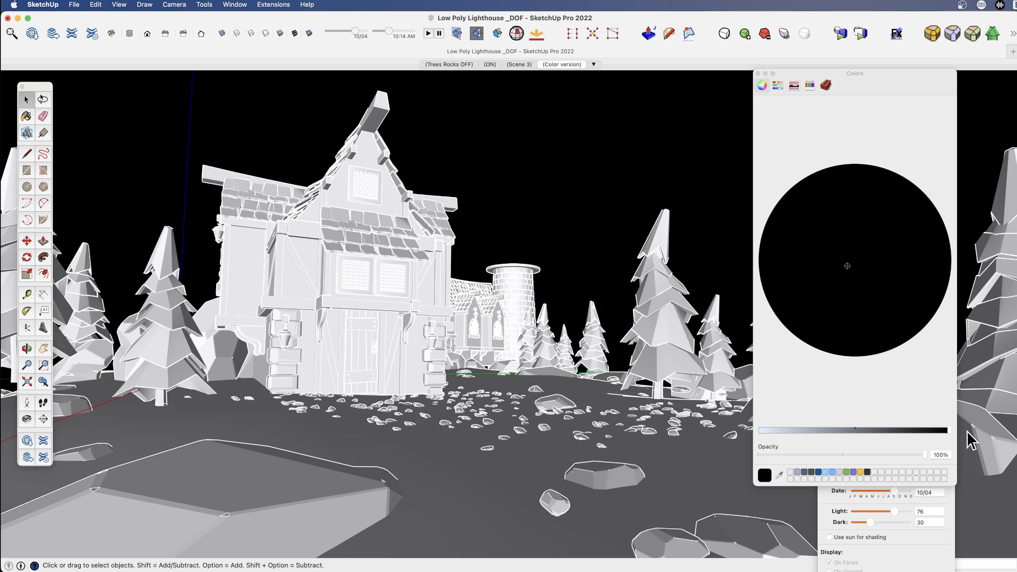
left_click(758, 74)
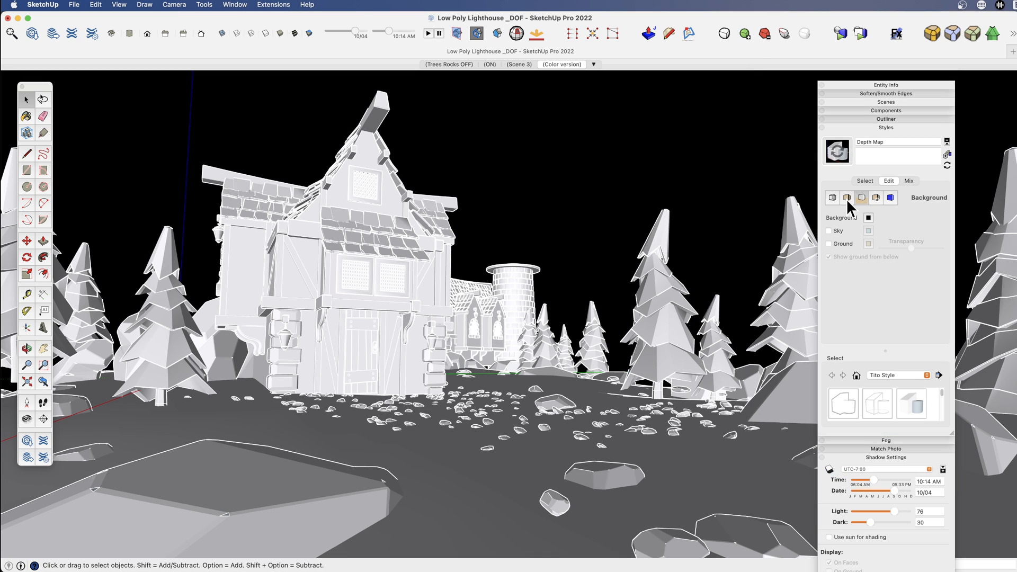
Turn off Edges and Profiles in the Depth Map style's edge settings.
left_click(833, 197)
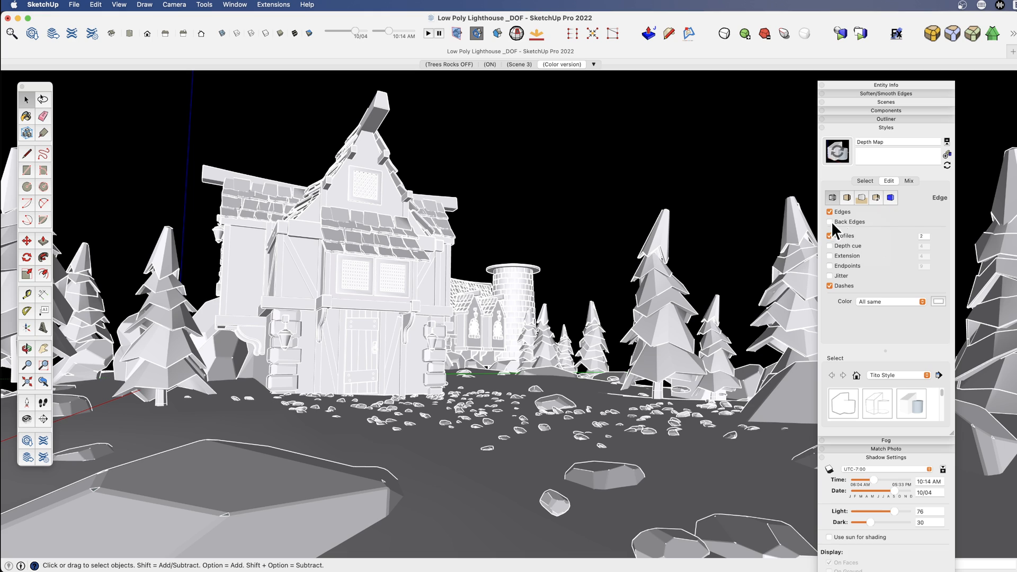
left_click(830, 212)
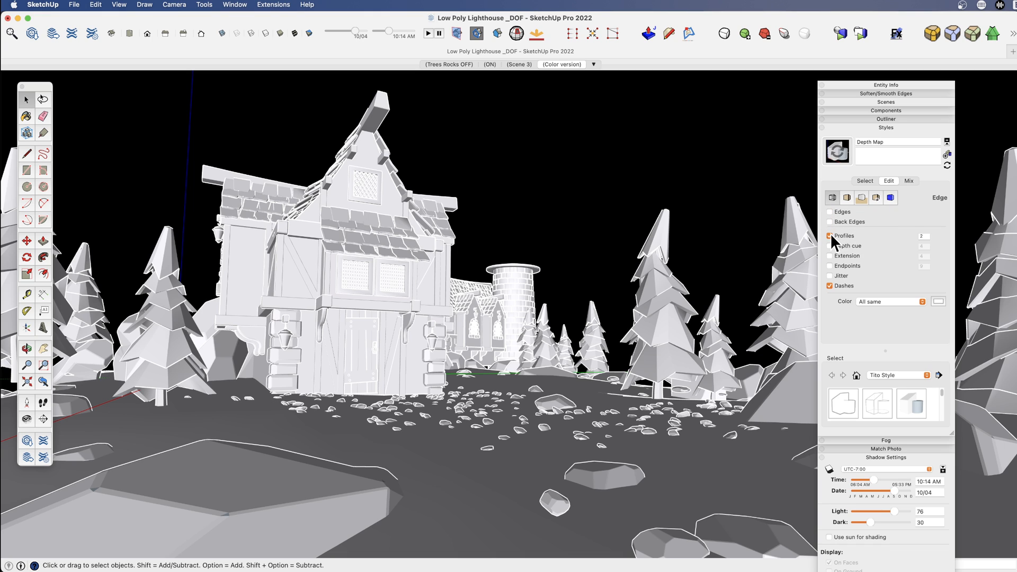
left_click(830, 236)
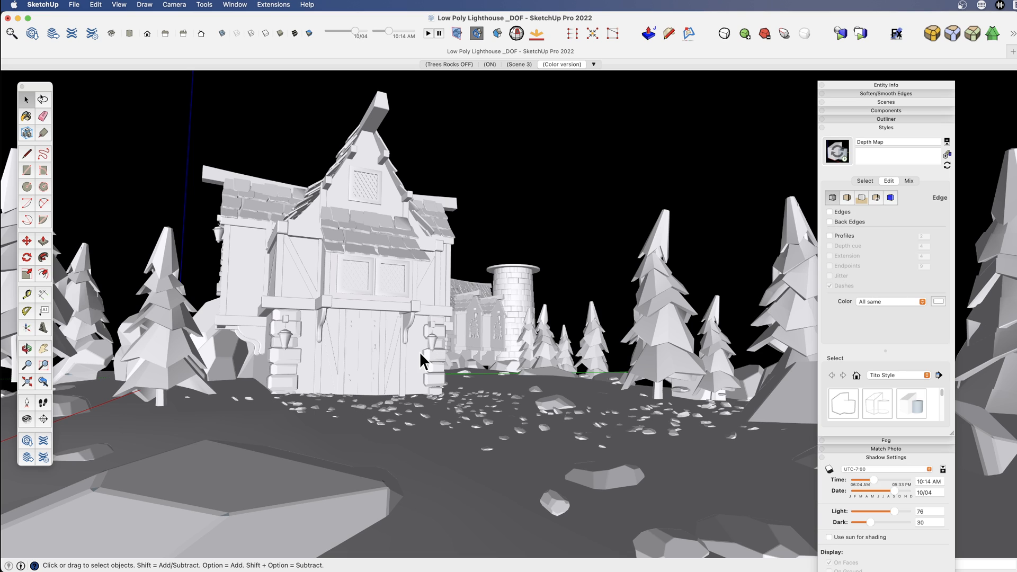
Update the Depth Map style, turn on fog using the background color and move the fog's 0% distance slightly farther away.
left_click(834, 158)
left_click(864, 127)
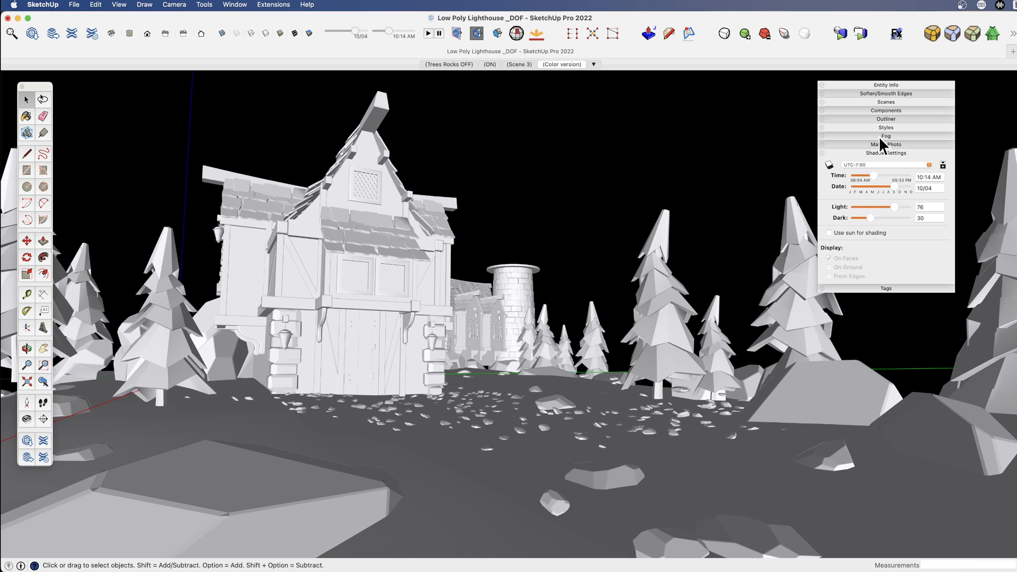
left_click(884, 136)
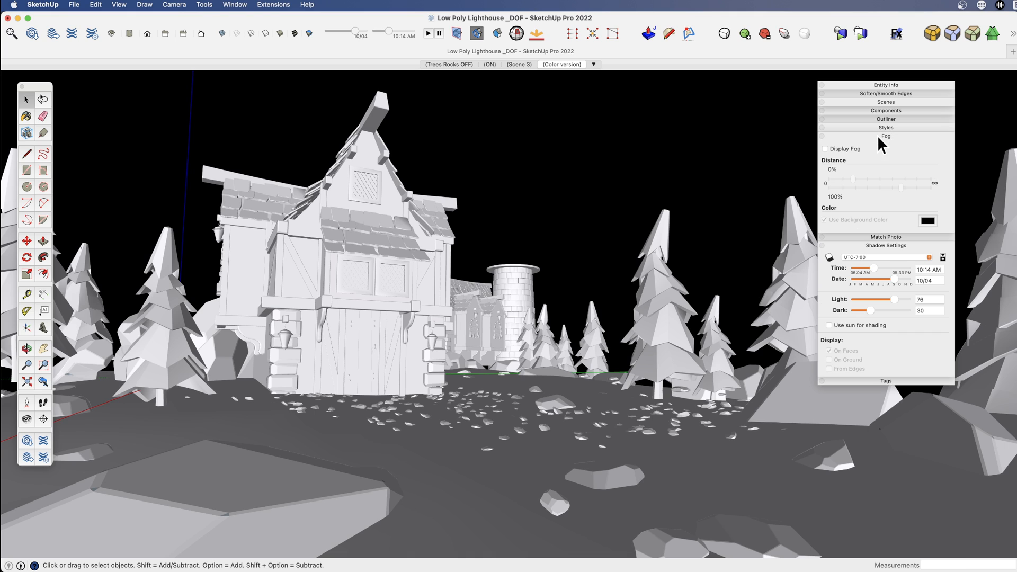
left_click(825, 149)
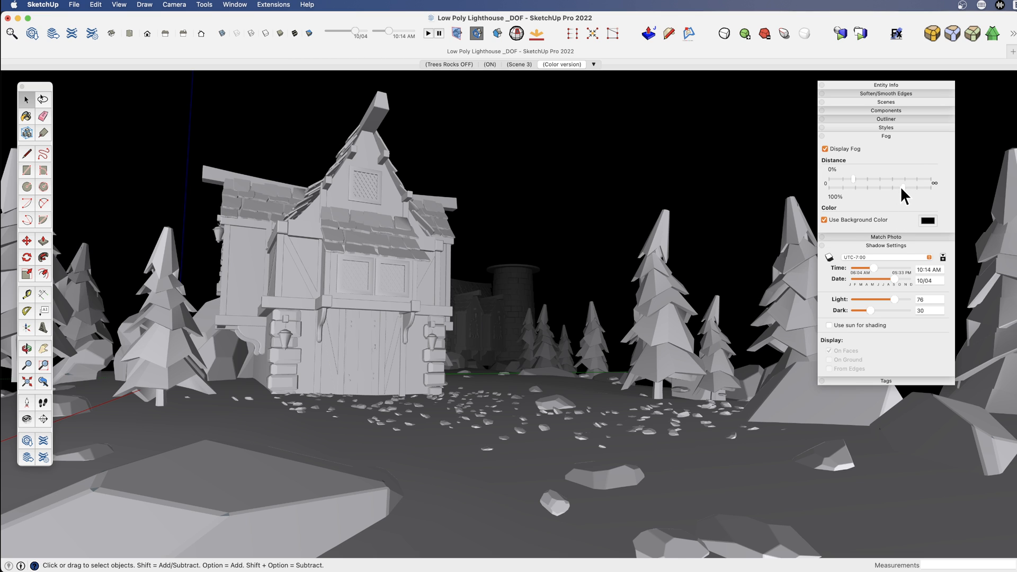
mouse_move(901, 186)
left_mouse_down()
mouse_move(867, 189)
mouse_move(903, 187)
left_mouse_up()
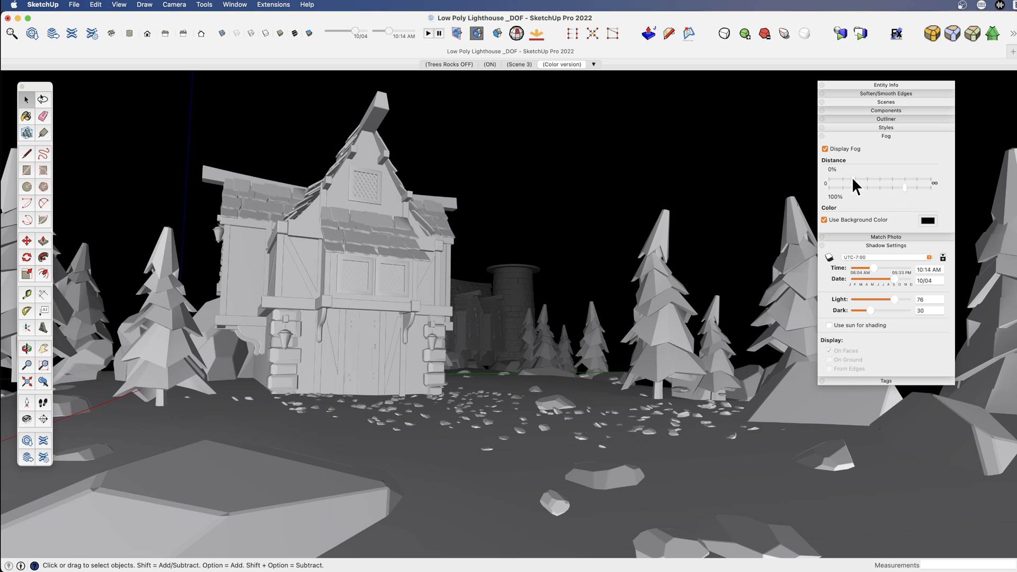
left_click_drag(874, 180, 904, 187)
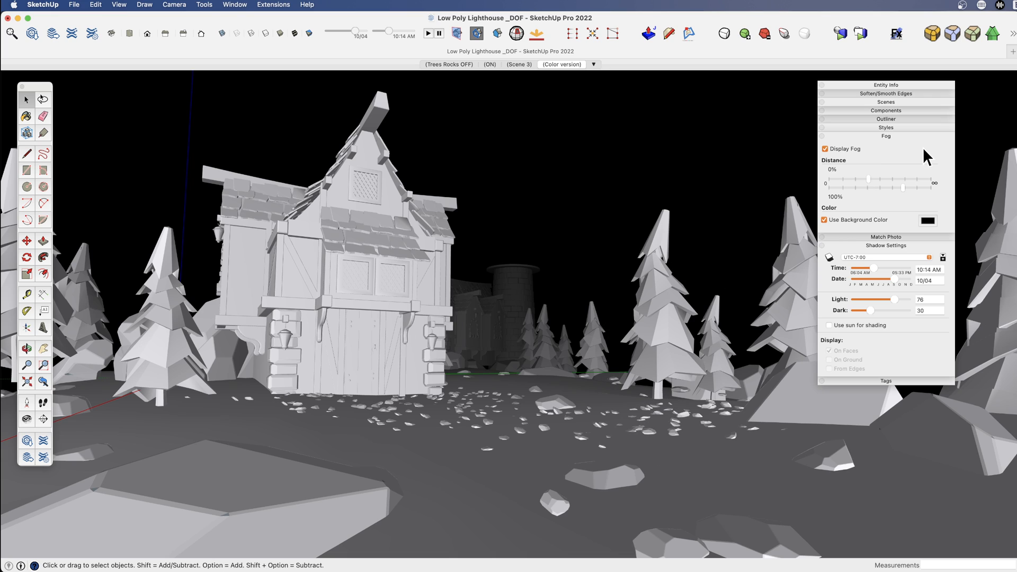
left_click(899, 137)
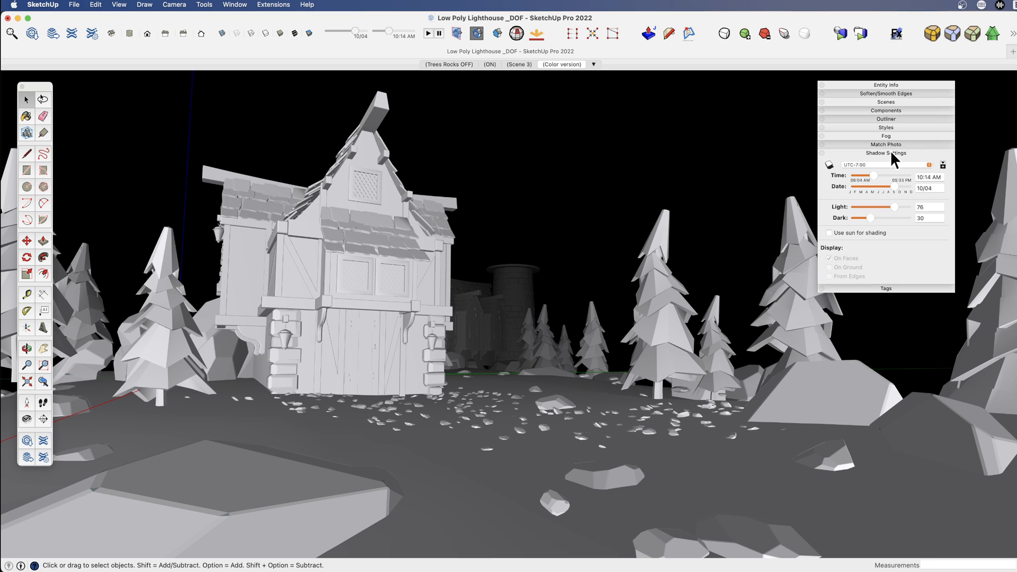
Turn on shadows and set Light to 23 and Dark to 100 to flatten the shading.
left_click(829, 164)
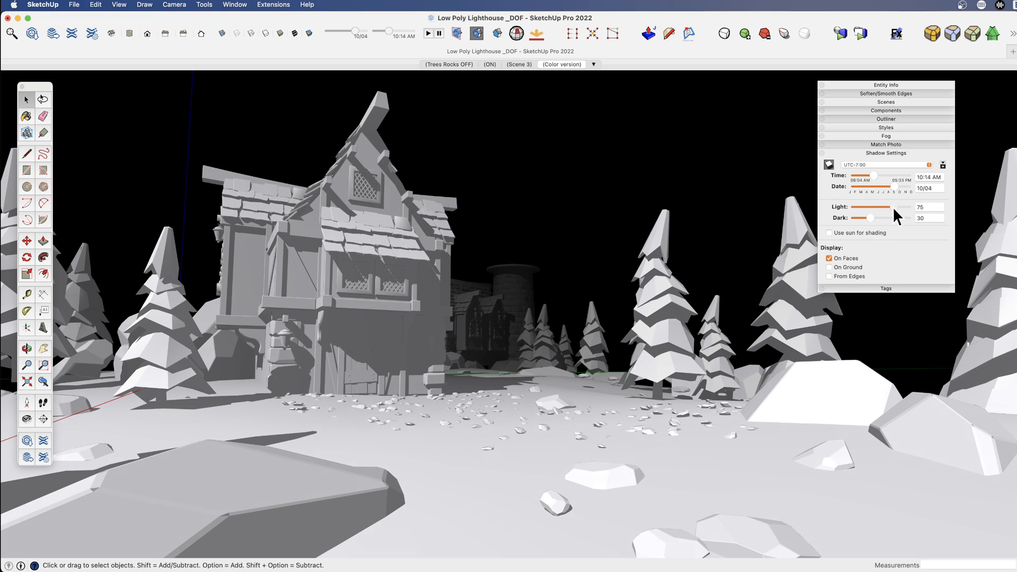
left_click_drag(893, 207, 813, 209)
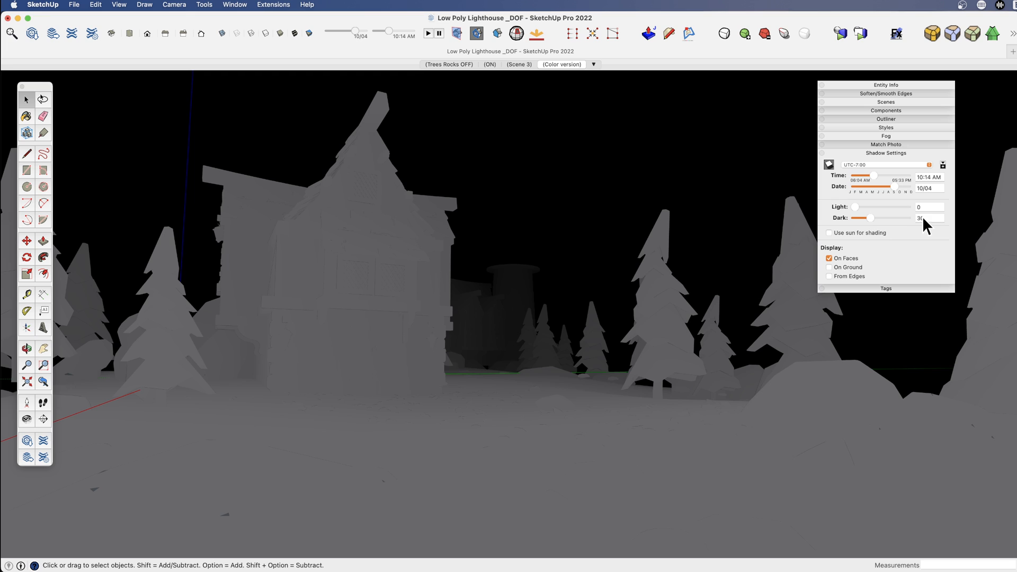
left_click(899, 218)
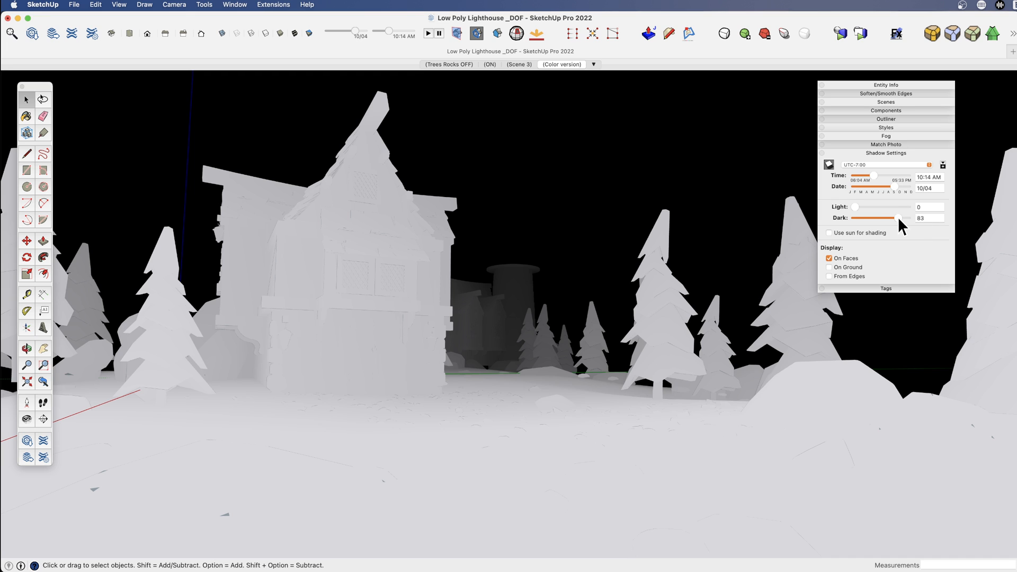
left_click_drag(899, 218, 920, 225)
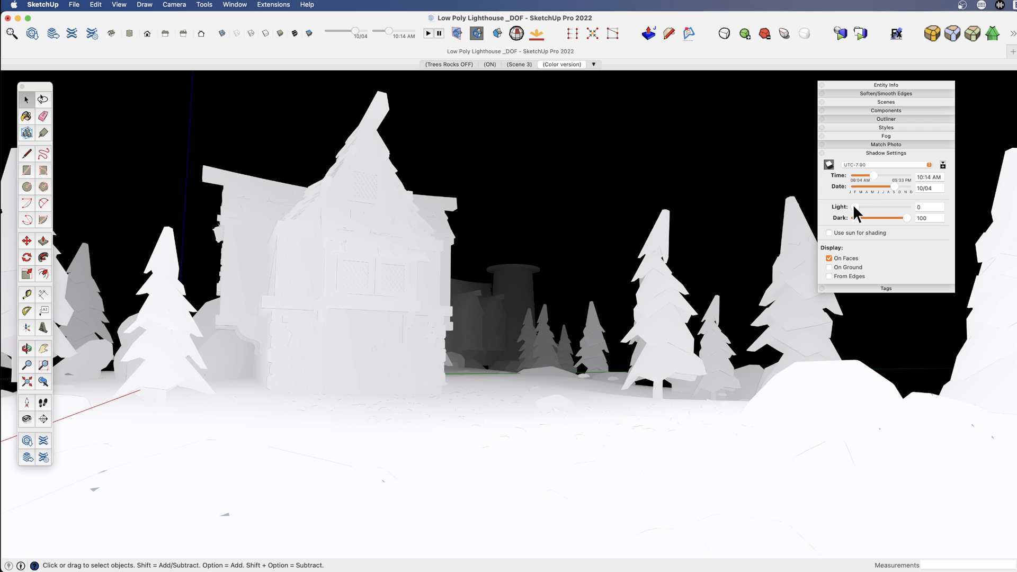
left_click_drag(855, 206, 920, 220)
Turn on Edges in the Depth Map style, keep their color All same and white, and update the style.
left_click(883, 128)
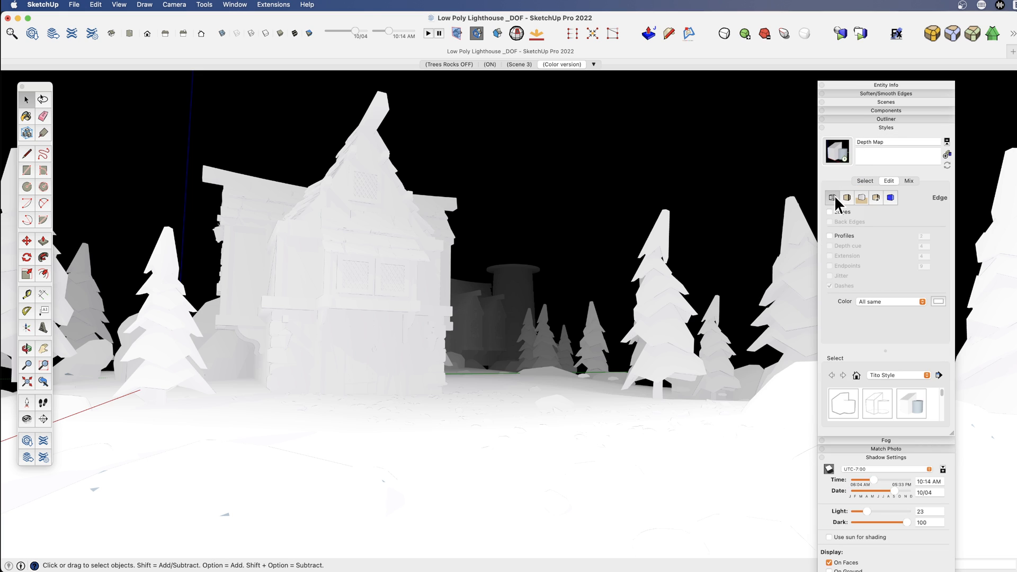
left_click(830, 212)
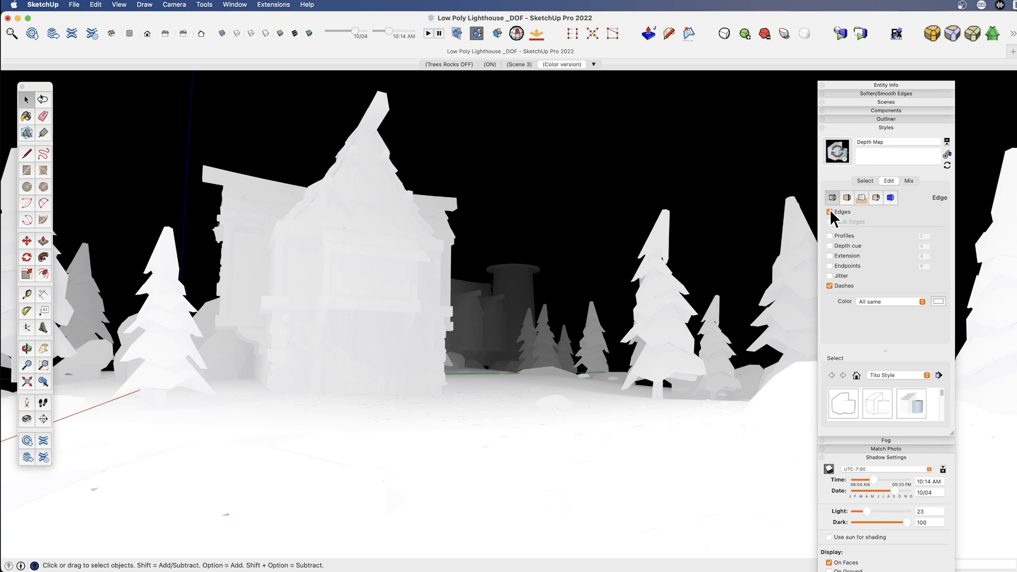
left_click(921, 300)
left_click(911, 303)
left_click(940, 301)
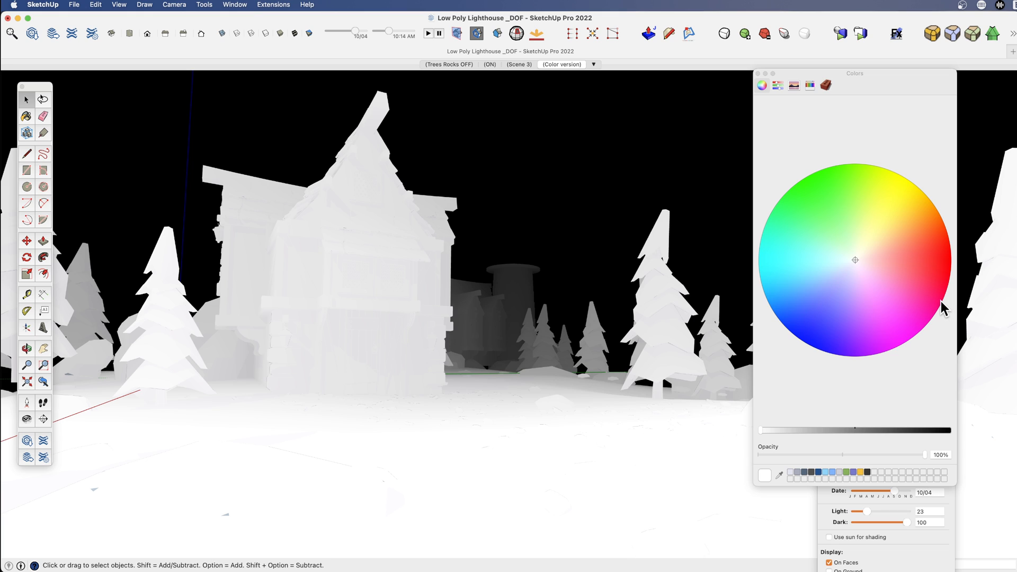
left_click(766, 73)
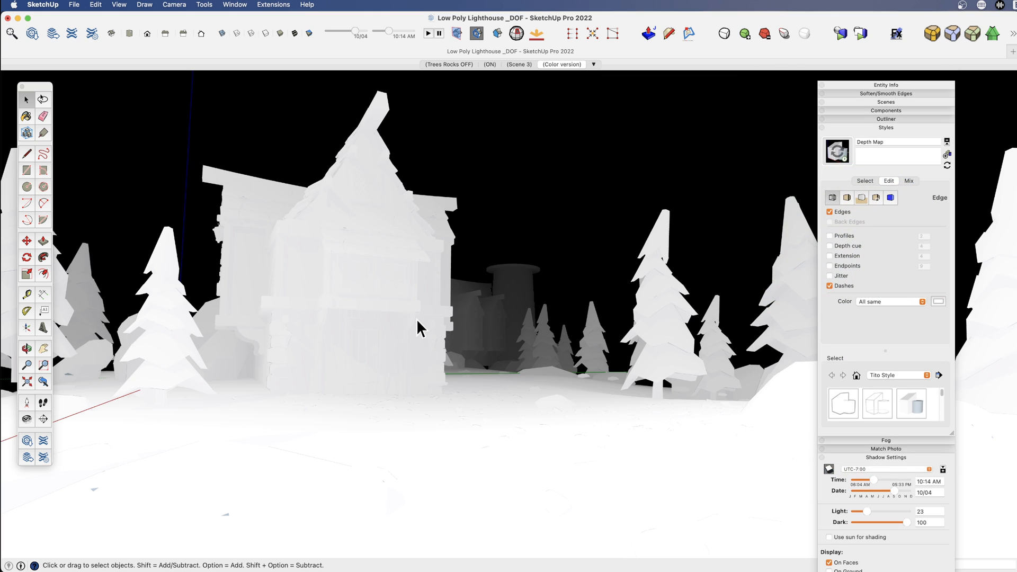
left_click(848, 151)
Turn off Model Axes in the Depth Map style's modeling settings and update the style.
left_click(890, 197)
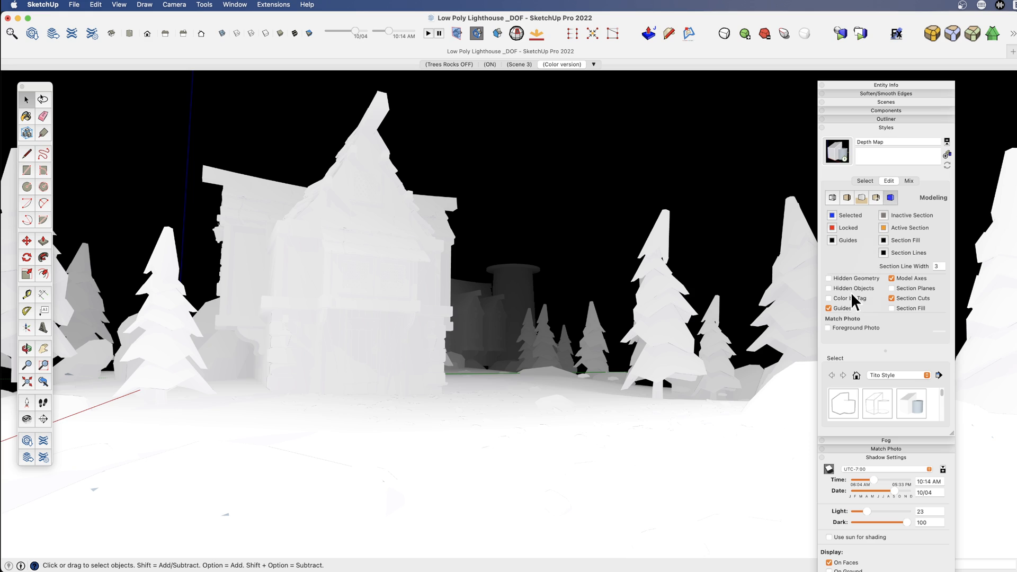
left_click(892, 278)
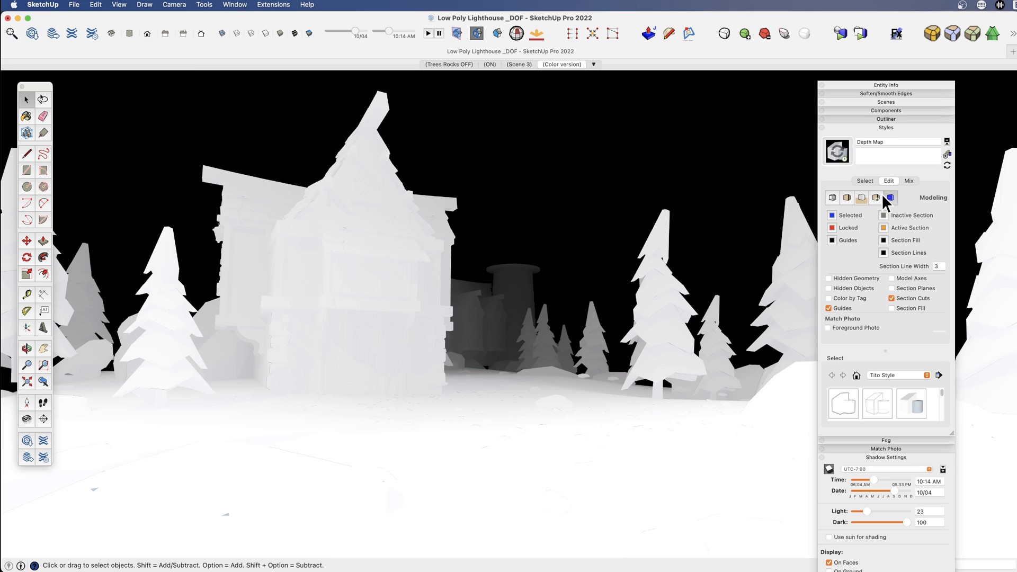
left_click(836, 152)
left_click(864, 128)
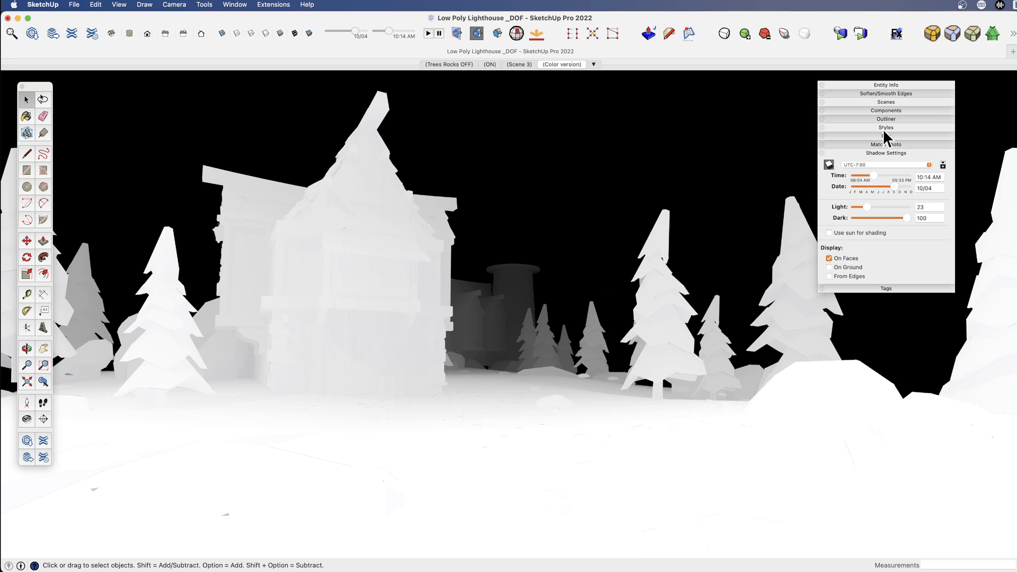
Add a new scene with the current view and settings and name it Depth Map.
left_click(884, 102)
left_click(839, 114)
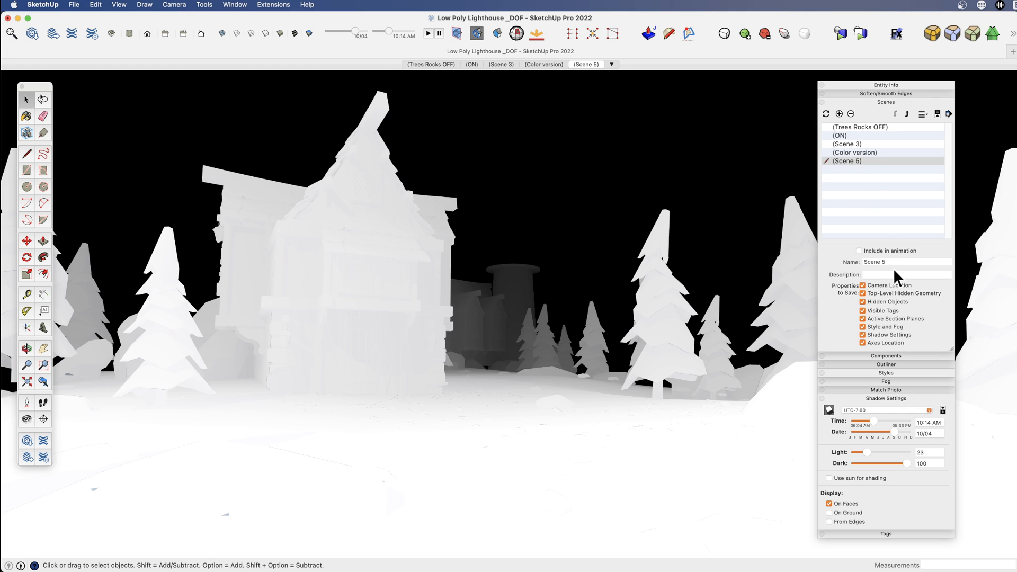
left_click(872, 262)
type("Depth Map")
key("Return")
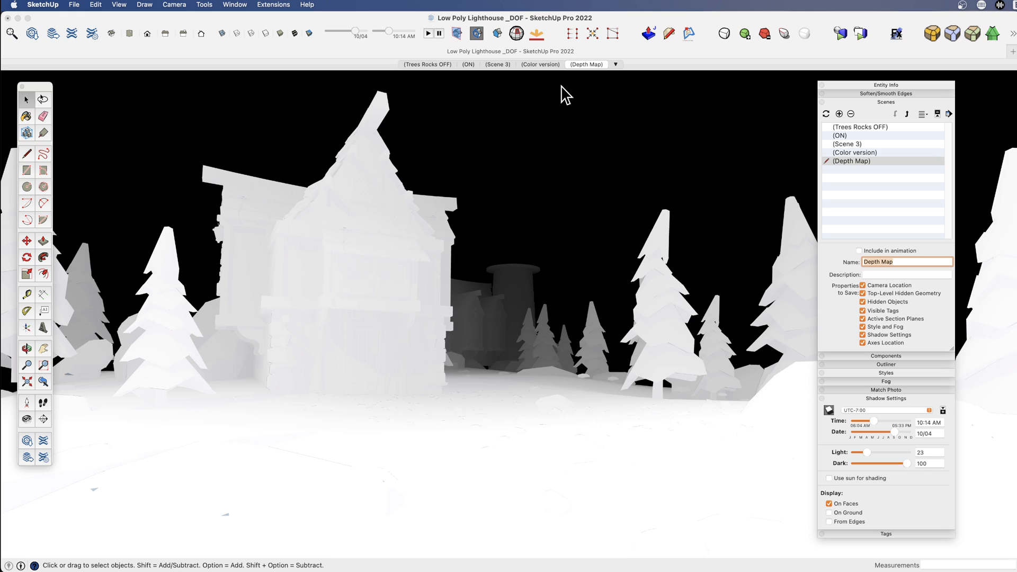
Compare the Color version scene with the Depth Map scene.
left_click(540, 64)
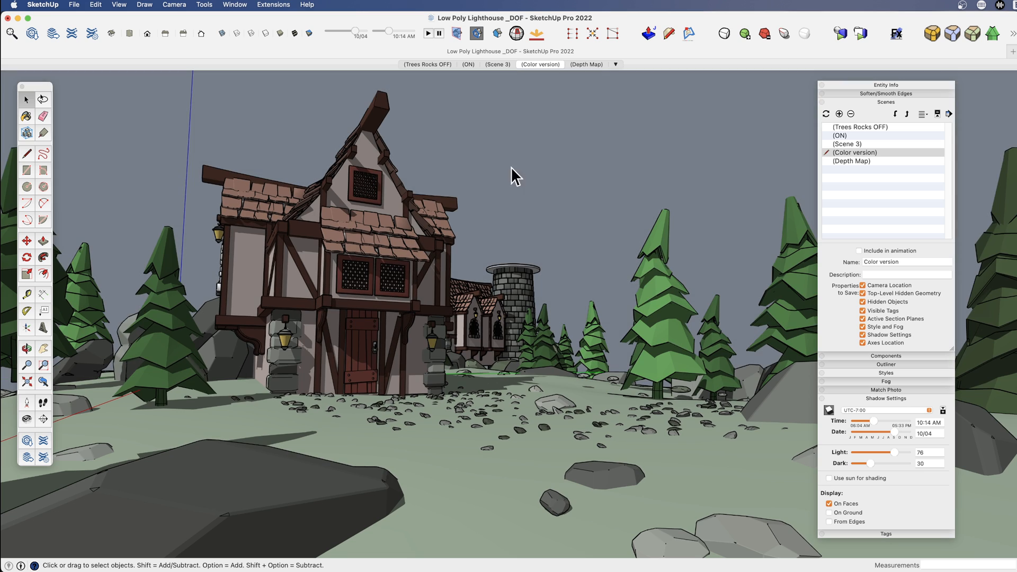
left_click(586, 64)
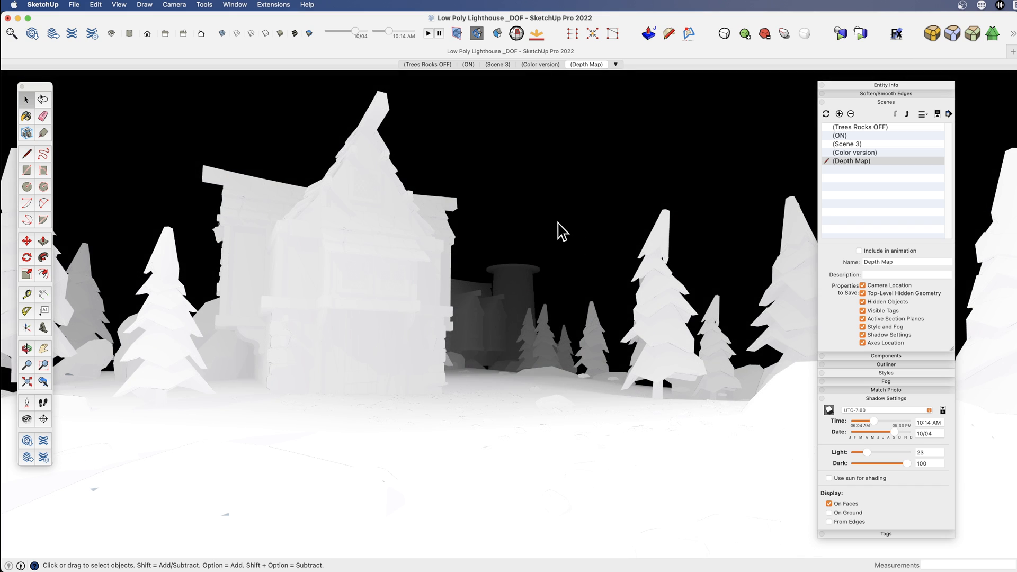
left_click(867, 101)
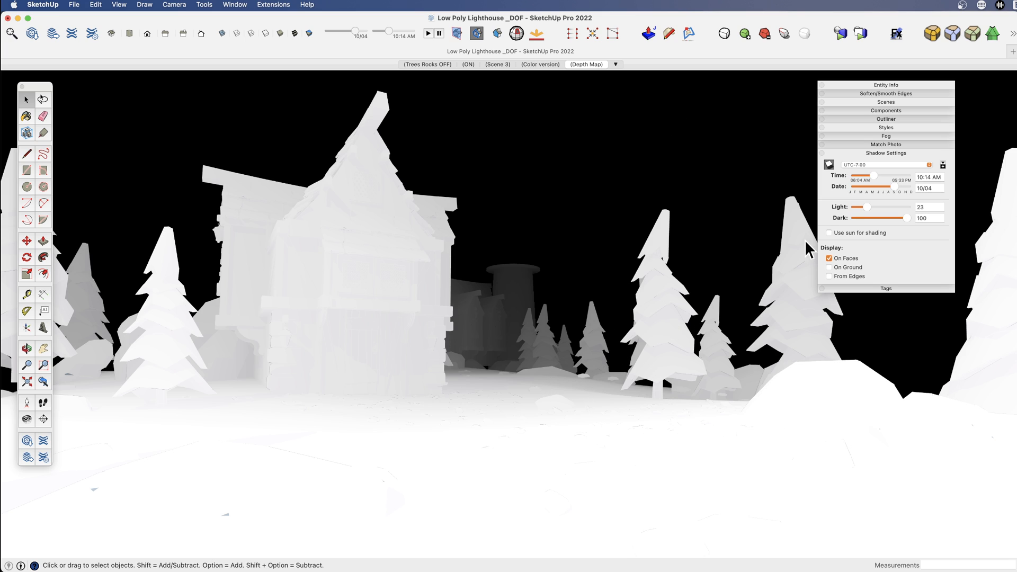
Move the fog's 0% distance closer to the camera so that the foreground gets gray shading.
left_click(872, 136)
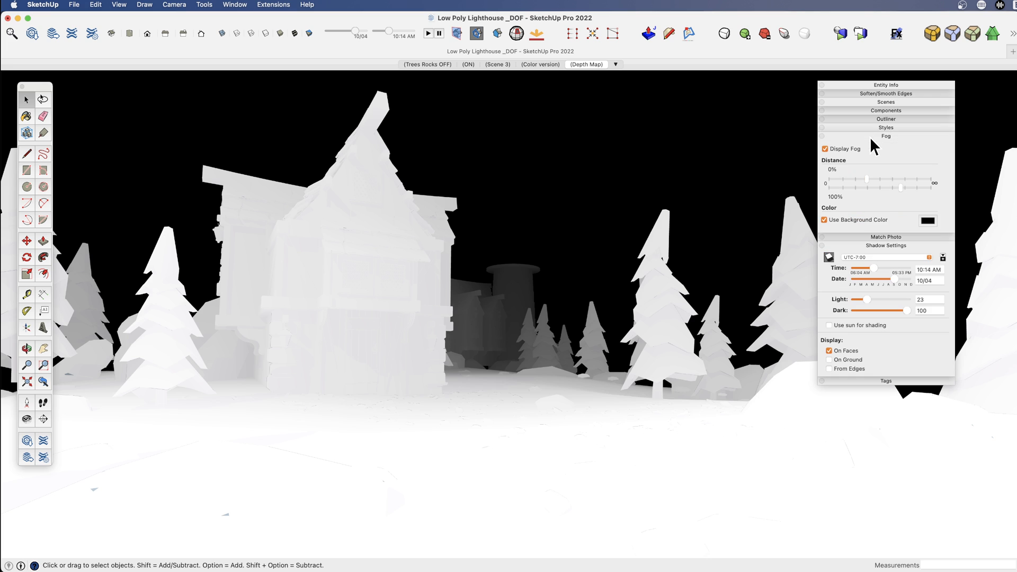
left_click_drag(901, 187, 850, 177)
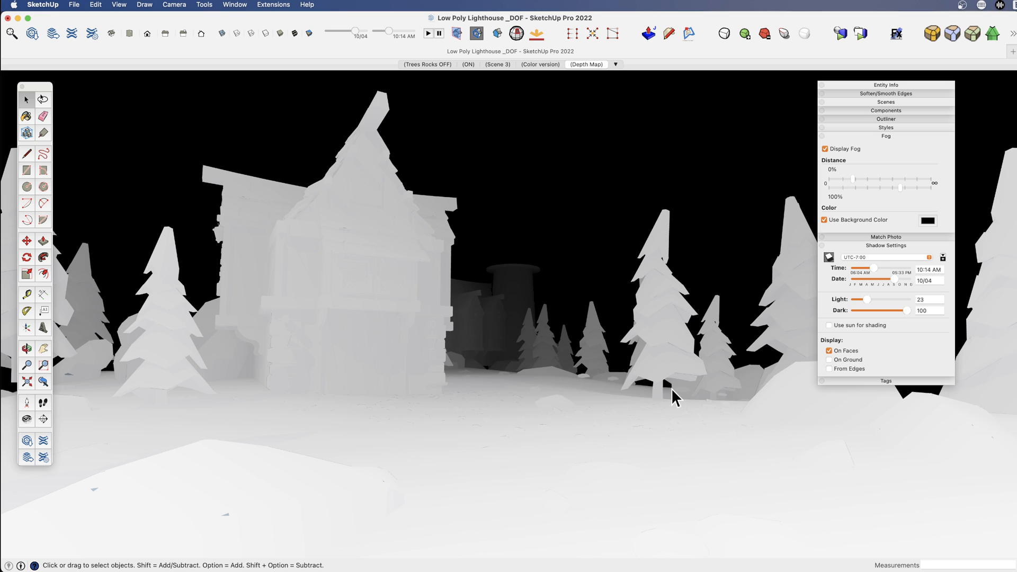
left_click(898, 135)
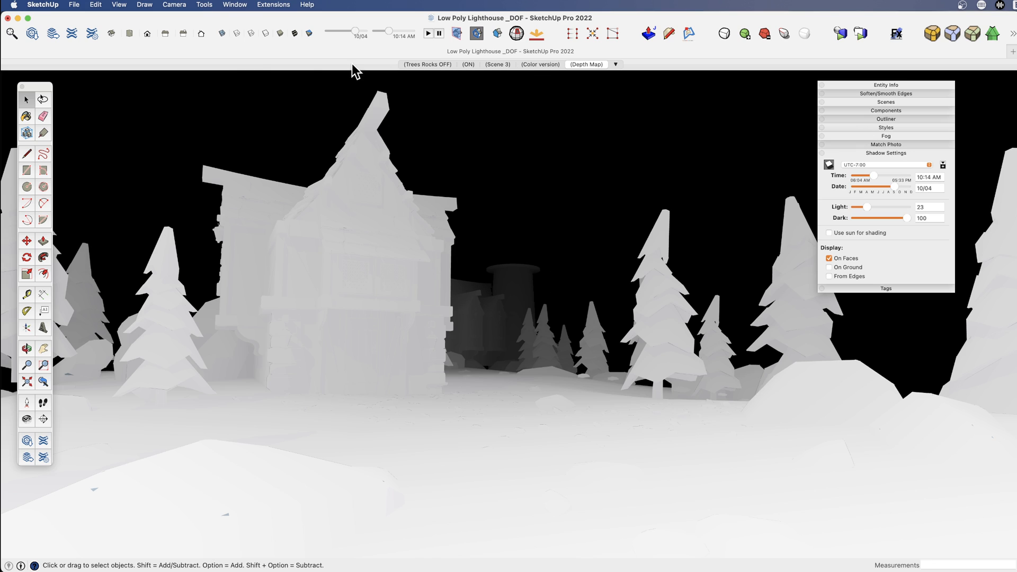
Export the Depth Map view as a 2500 x 1196 pixel JPEG, Low Poly Lighthouse _DOF, into the ___SU to Photoshop folder on the Desktop.
left_click(74, 6)
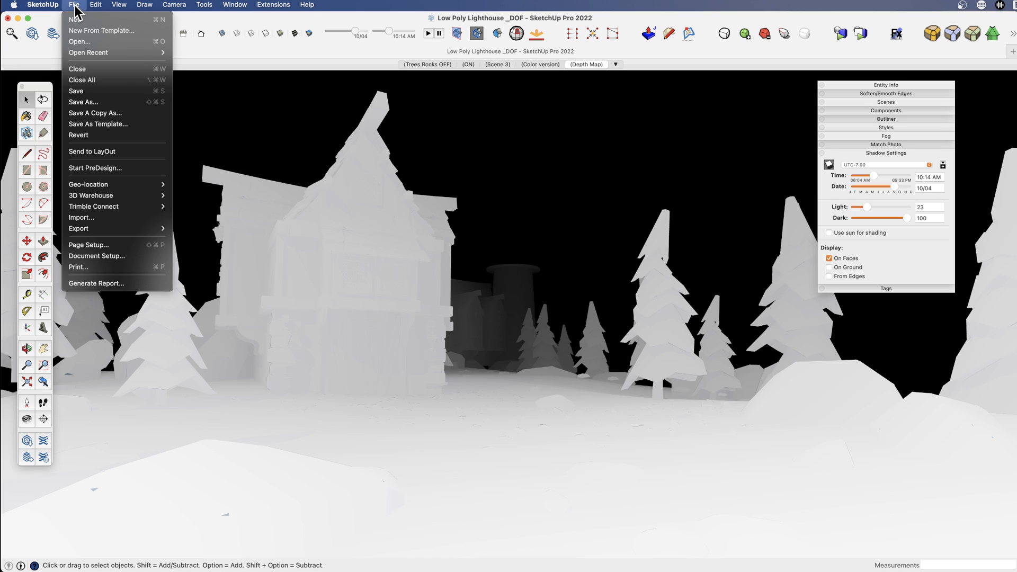
mouse_move(139, 228)
left_click(211, 240)
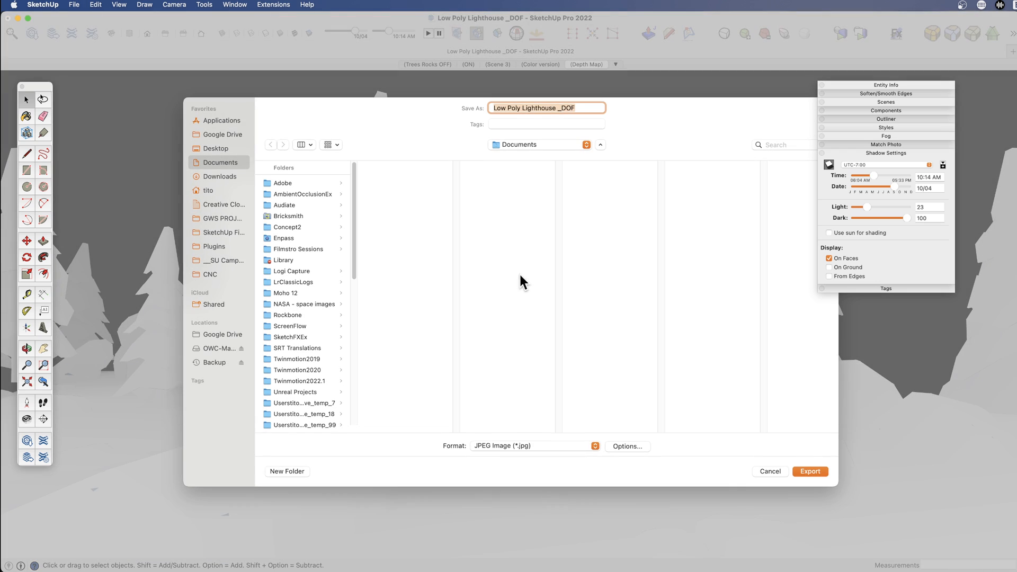
left_click(212, 150)
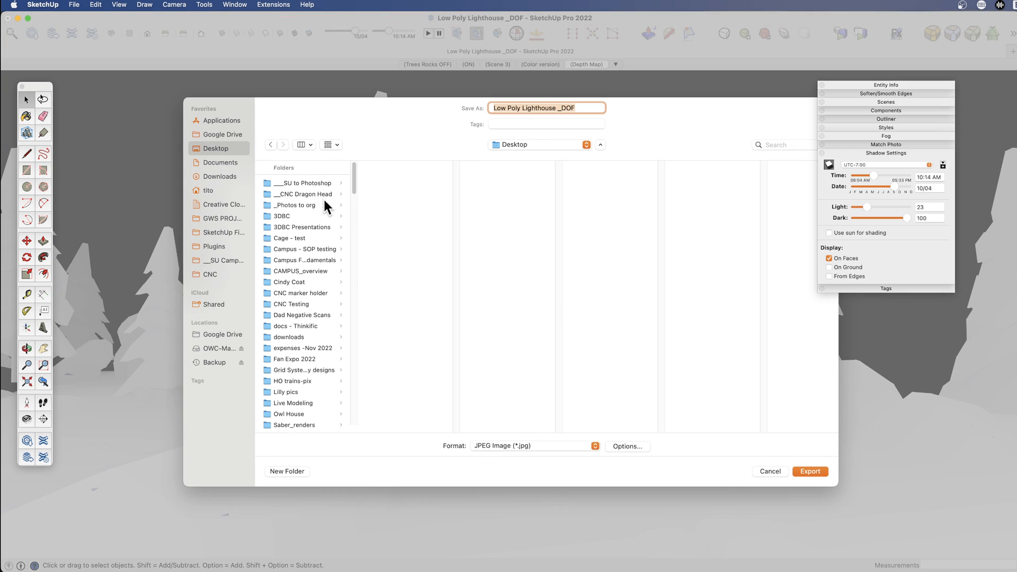
left_click(315, 180)
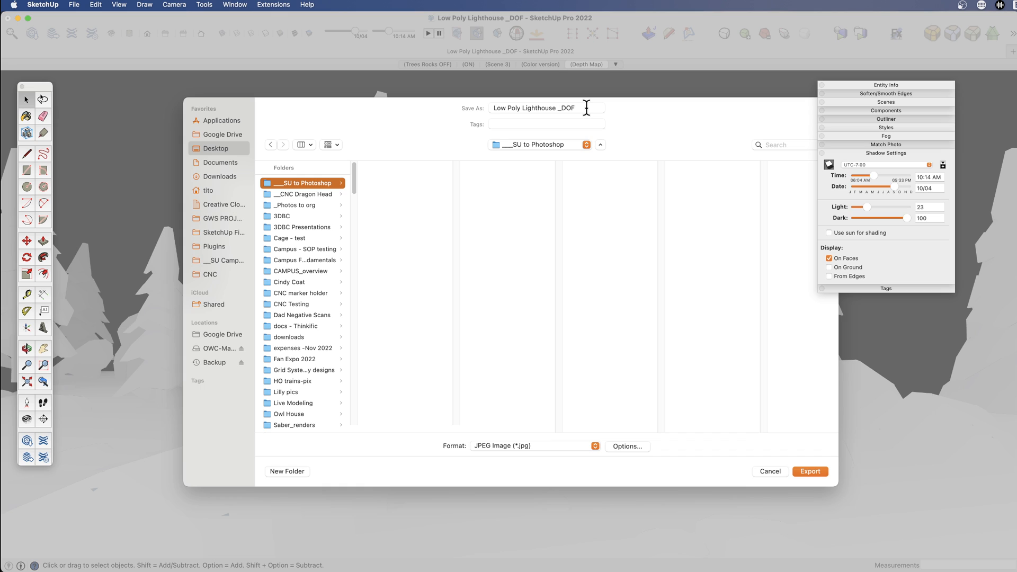
left_click(636, 448)
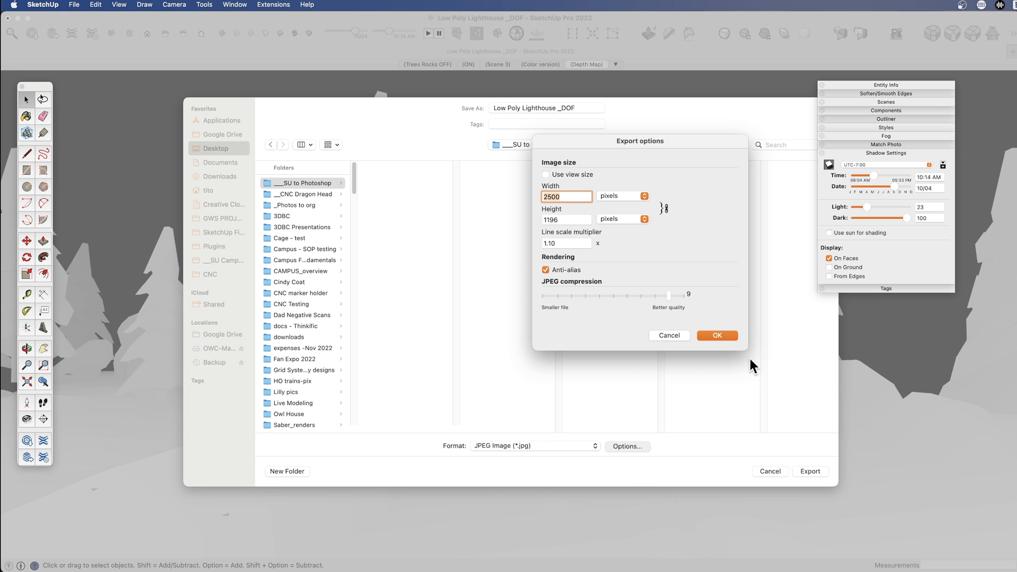
left_click(719, 333)
left_click(810, 471)
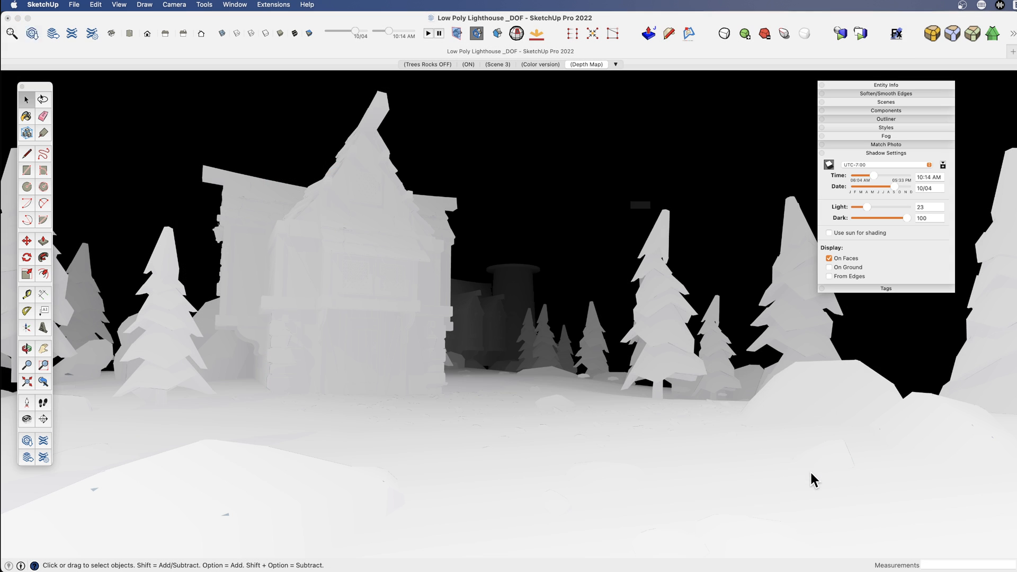
Export the Color version scene as a JPEG named Low Poly Lighthouse _DOF-color into the ___SU to Photoshop folder.
left_click(539, 64)
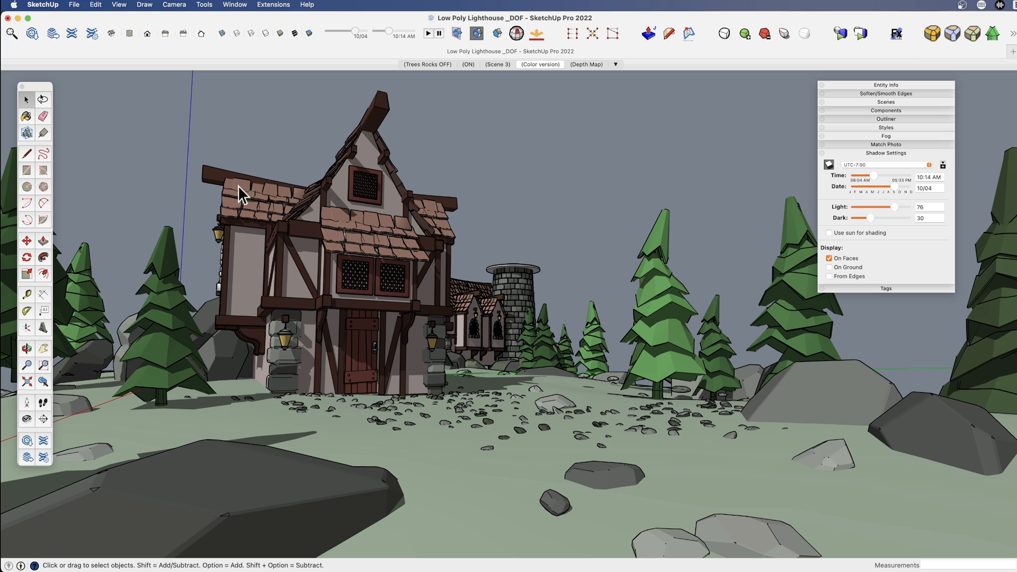
left_click(75, 6)
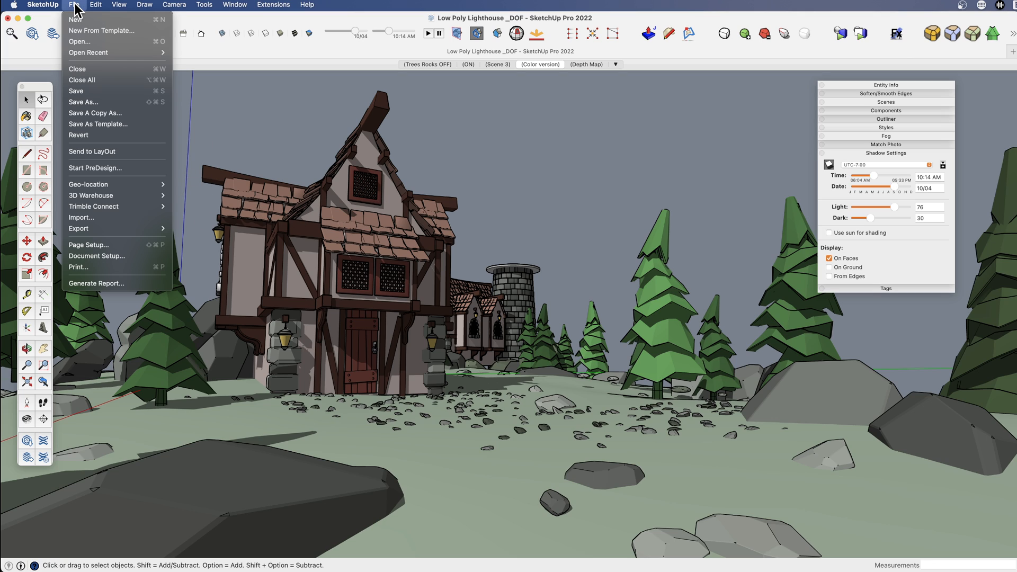
mouse_move(154, 228)
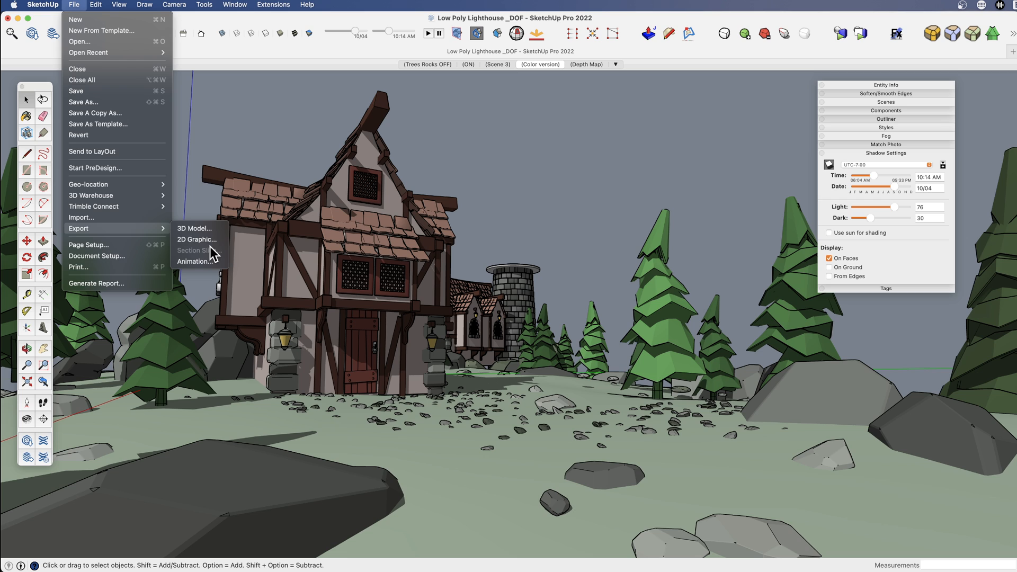
left_click(197, 240)
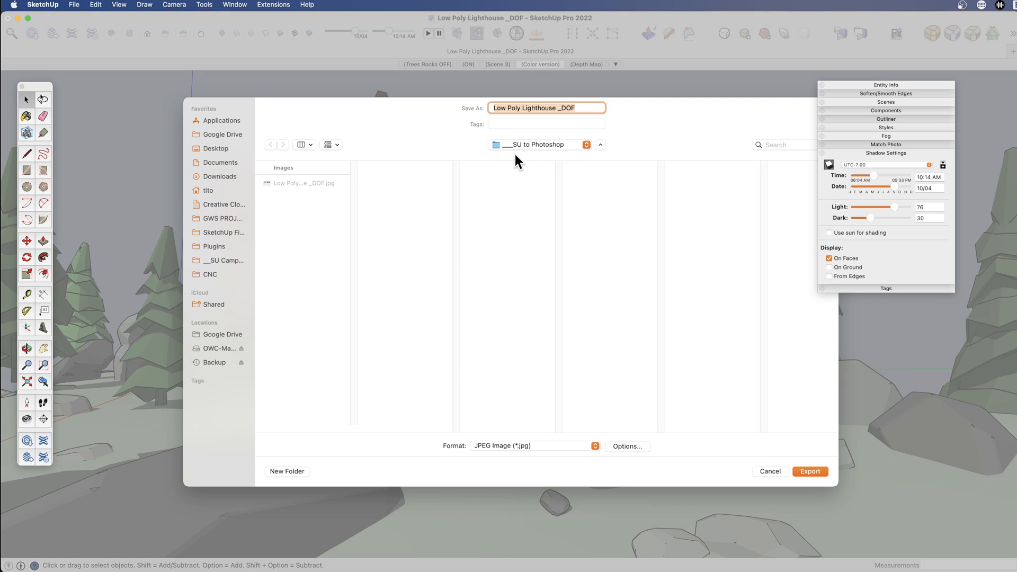
left_click(585, 108)
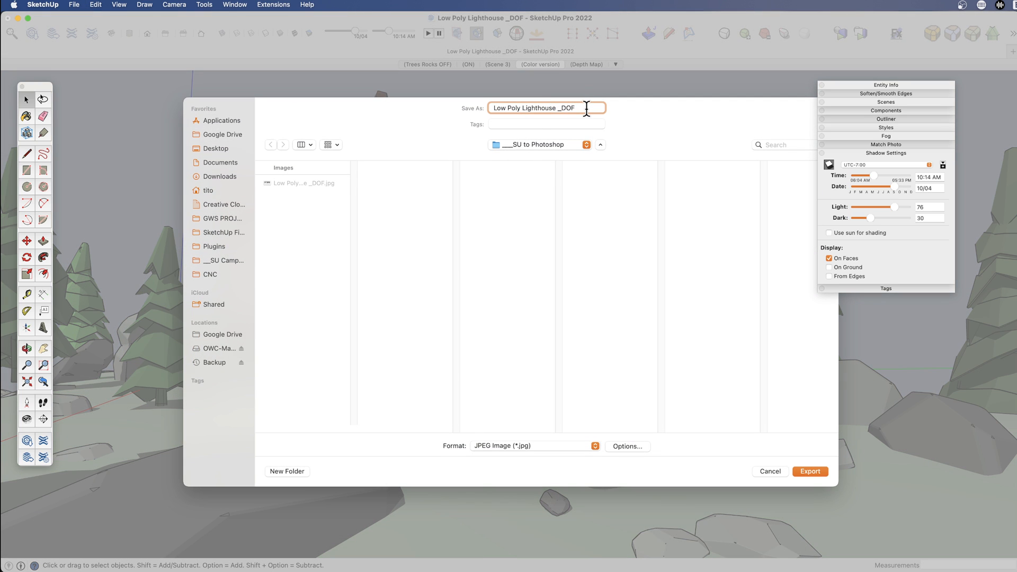
type("-color")
left_click(801, 470)
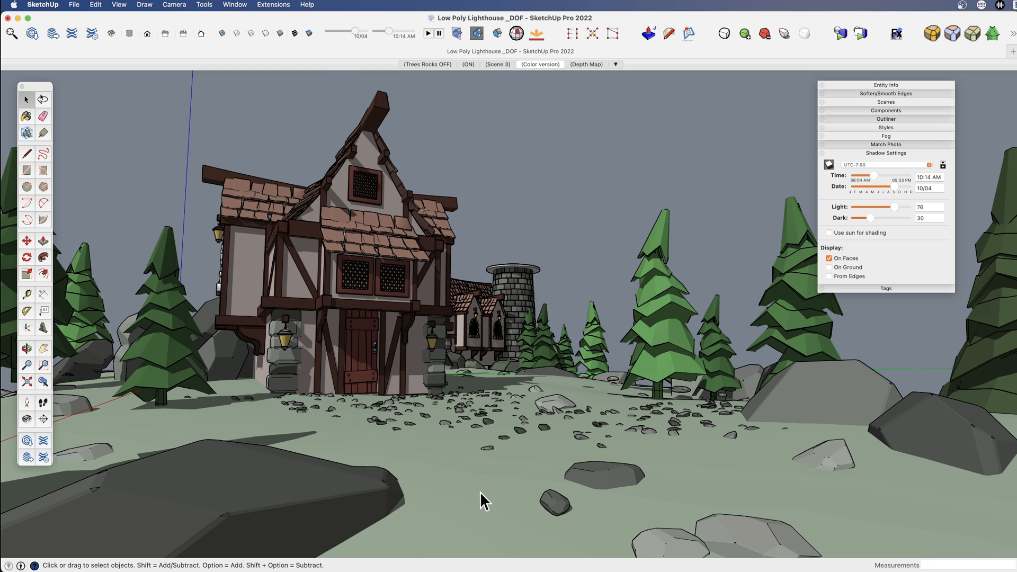
Switch to Photoshop and open Low Poly Lighthouse _DOF-color.jpg from the ___SU to Photoshop folder on the Desktop.
key("ctrl+Up")
left_click(389, 243)
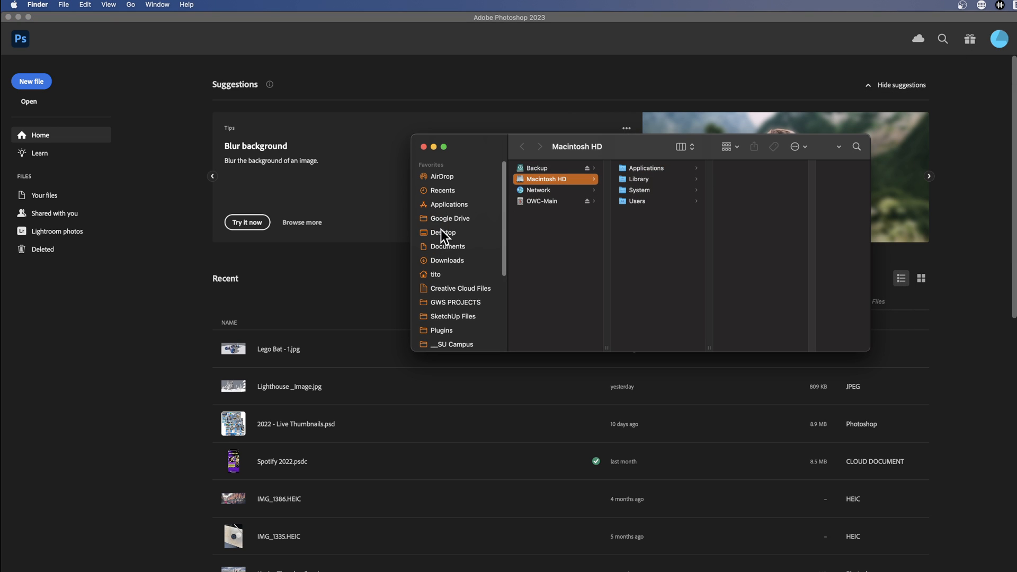
left_click(450, 231)
left_click(537, 183)
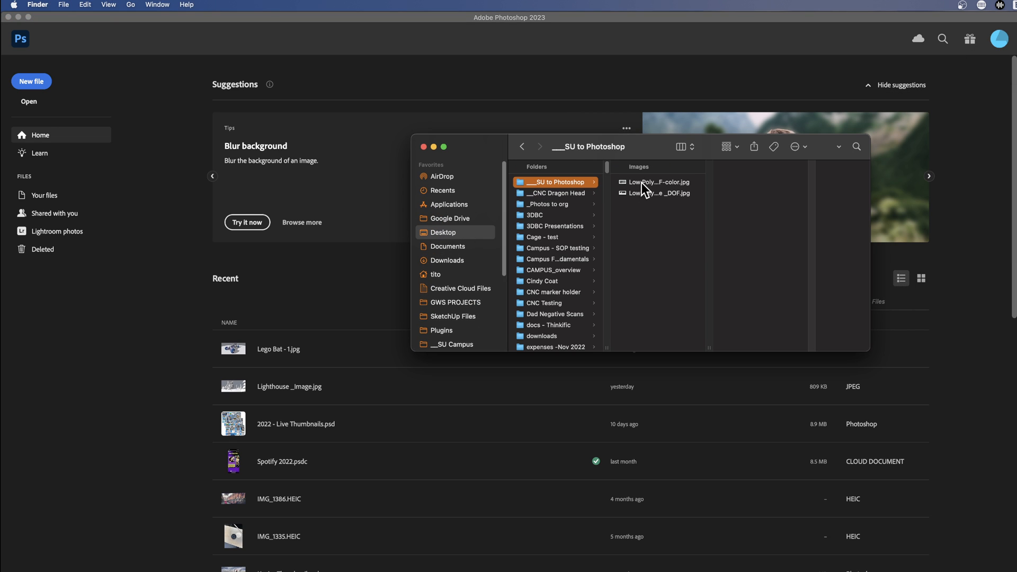
left_click(641, 183)
left_click_drag(633, 154, 554, 286)
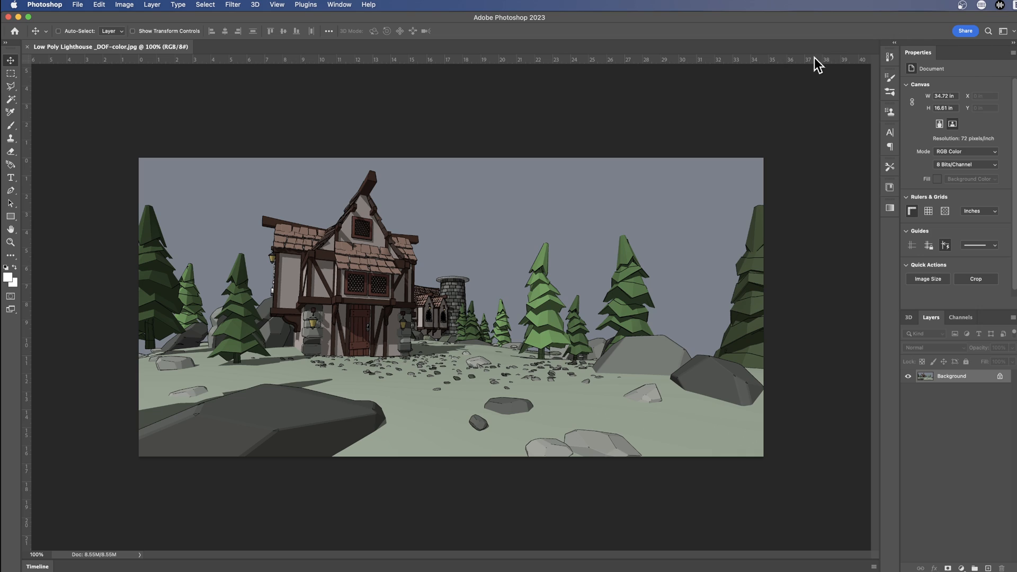
Place Low Poly Lighthouse _DOF.jpg from Finder as a new layer over the color image.
key("ctrl+Up")
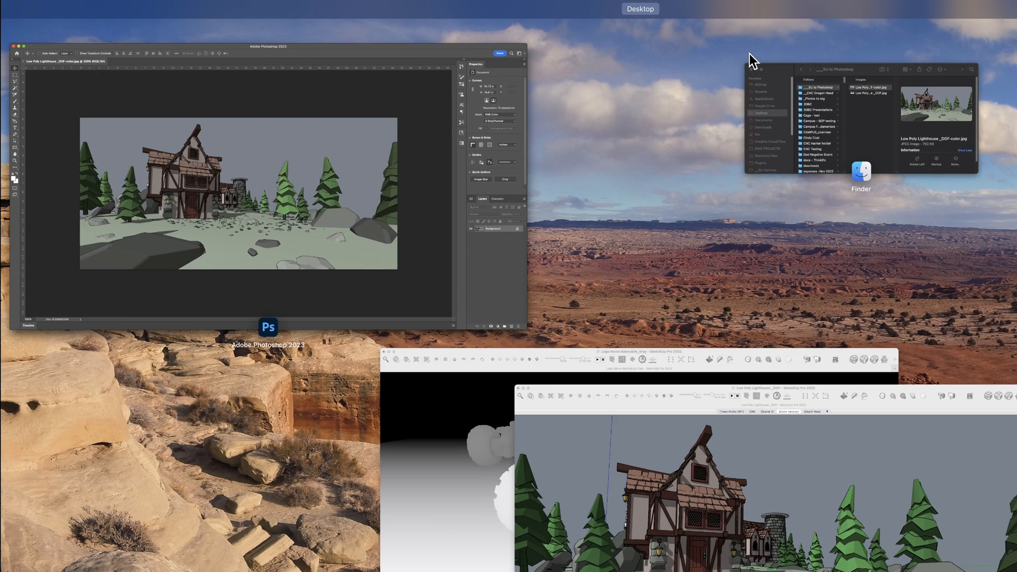
left_click(768, 74)
left_click_drag(762, 71, 456, 318)
key("Return")
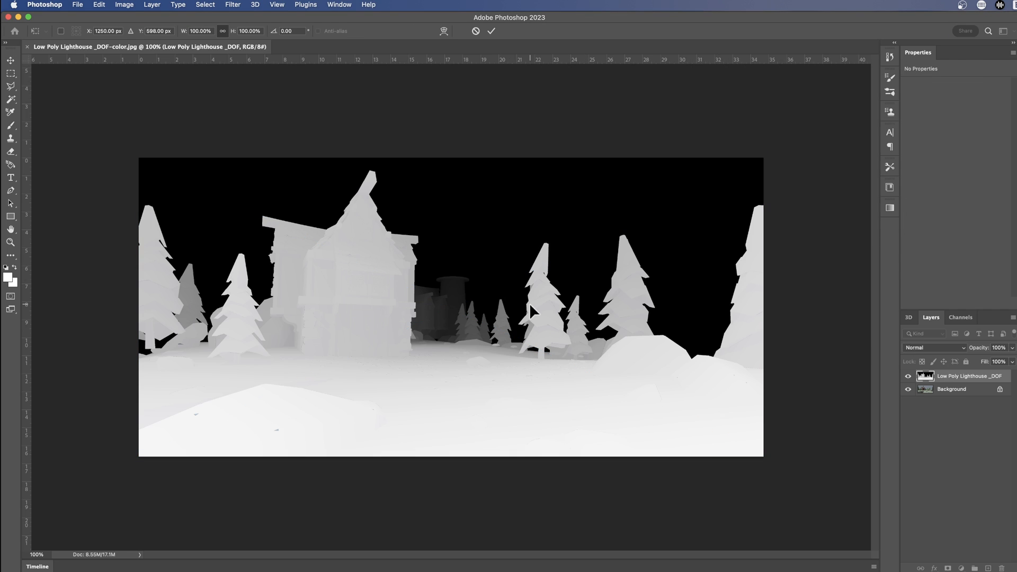
Hide the depth map layer and convert the locked Background into a regular layer named Layer 0.
left_click(947, 392)
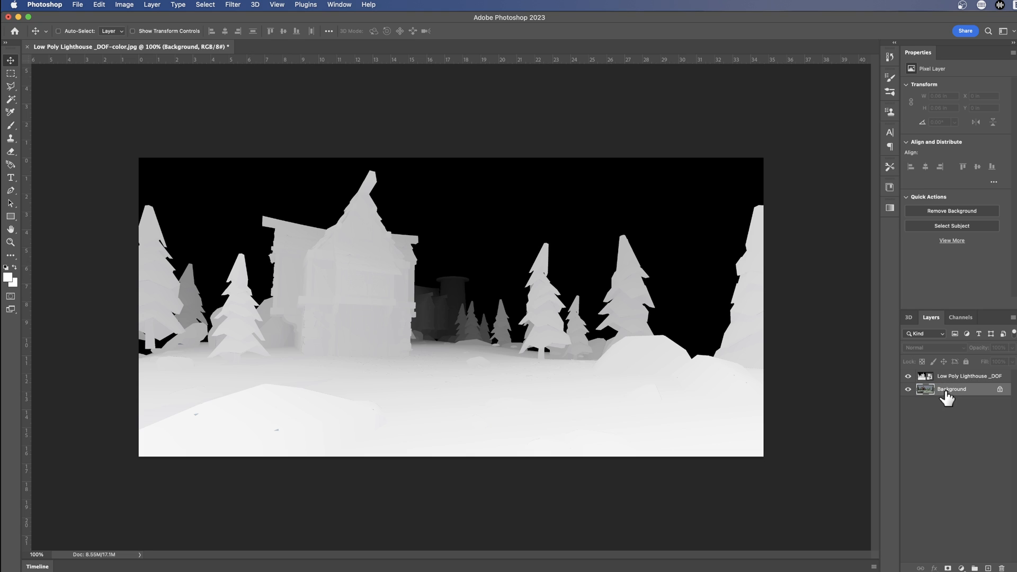
left_click(908, 377)
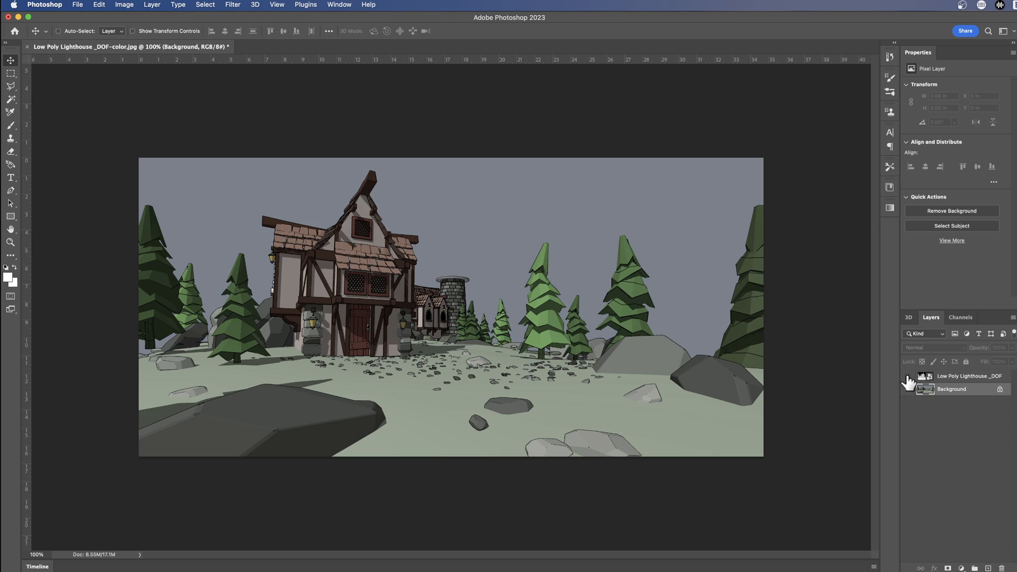
double_click(950, 390)
left_click(735, 379)
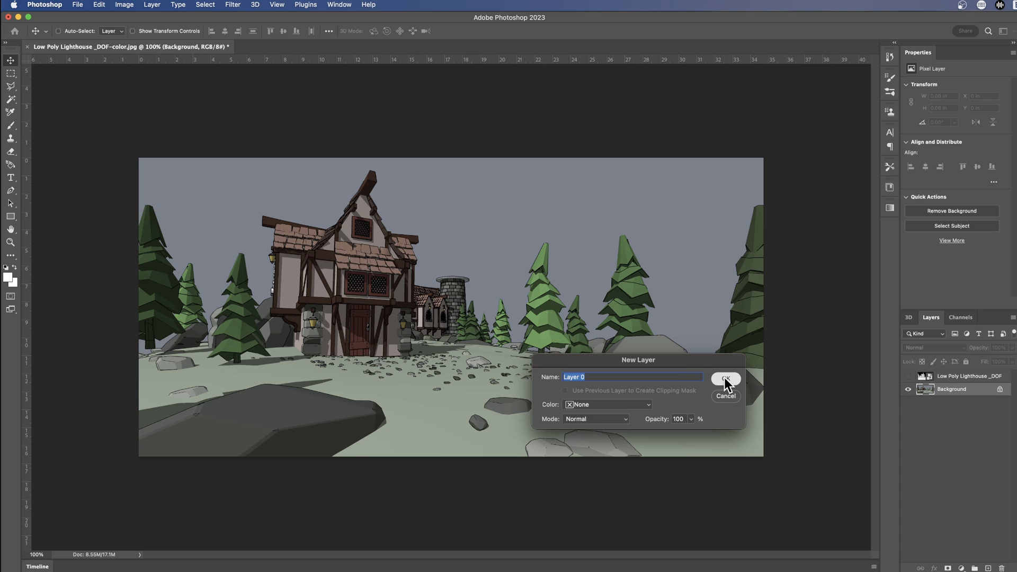
Duplicate Layer 0 as Layer 0 copy, hide the original and make the copy the active layer.
right_click(944, 392)
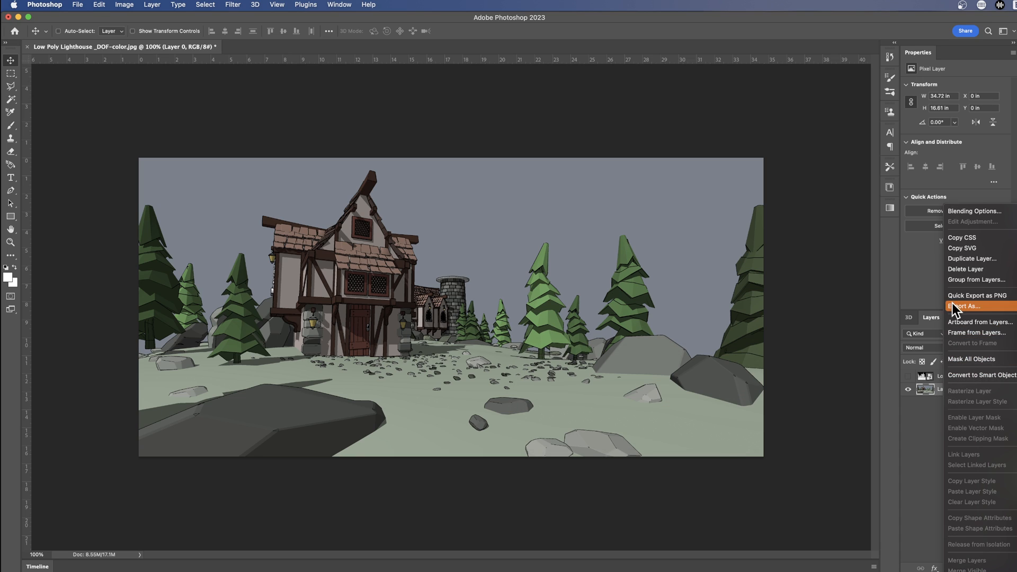
left_click(962, 259)
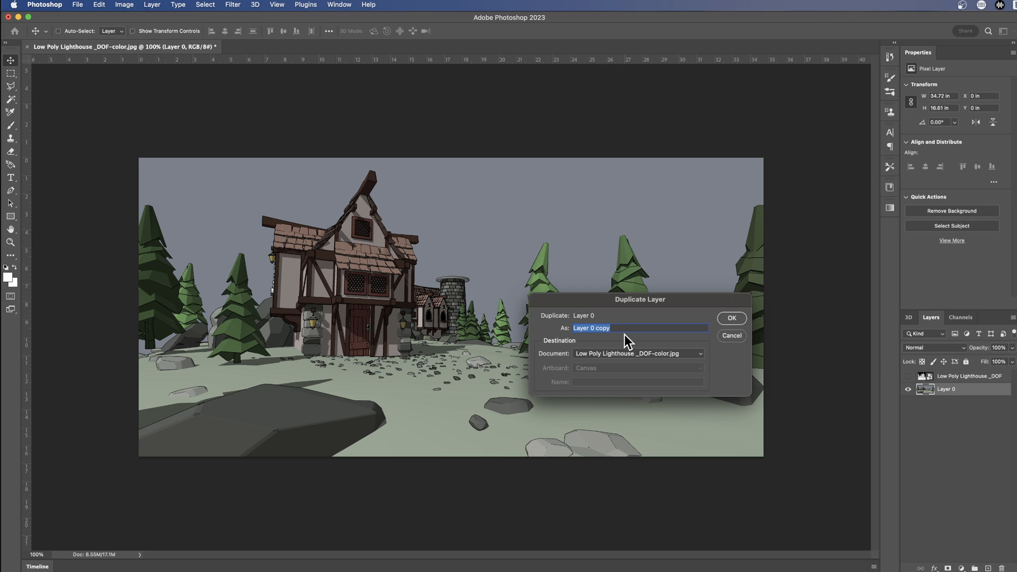
left_click(732, 318)
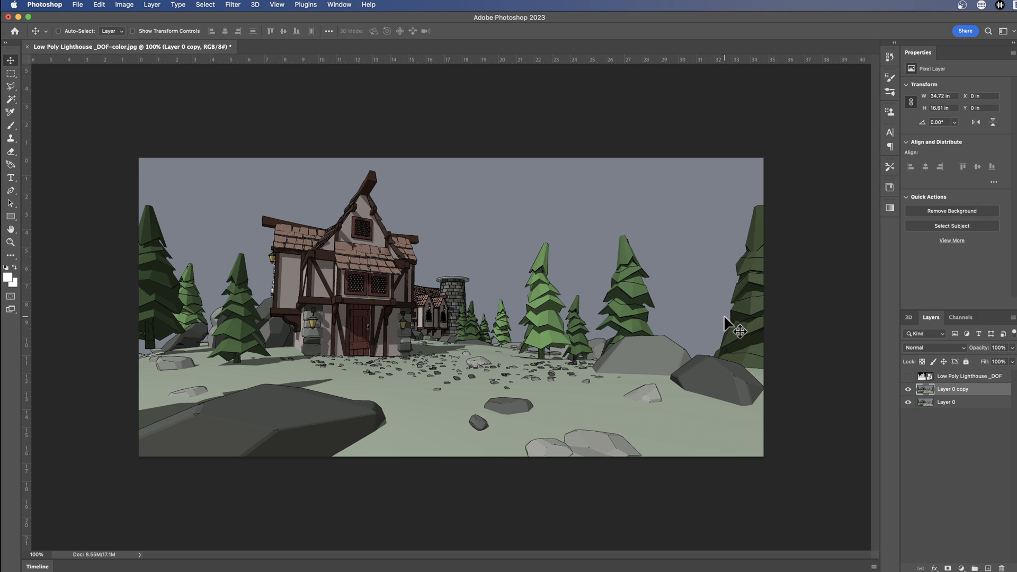
left_click(945, 404)
left_click(908, 402)
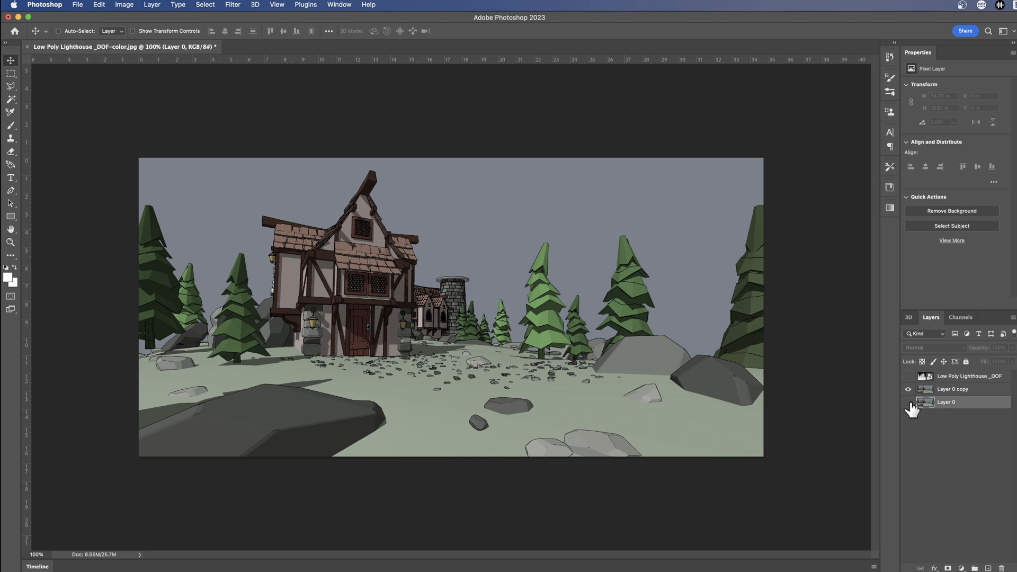
left_click(948, 391)
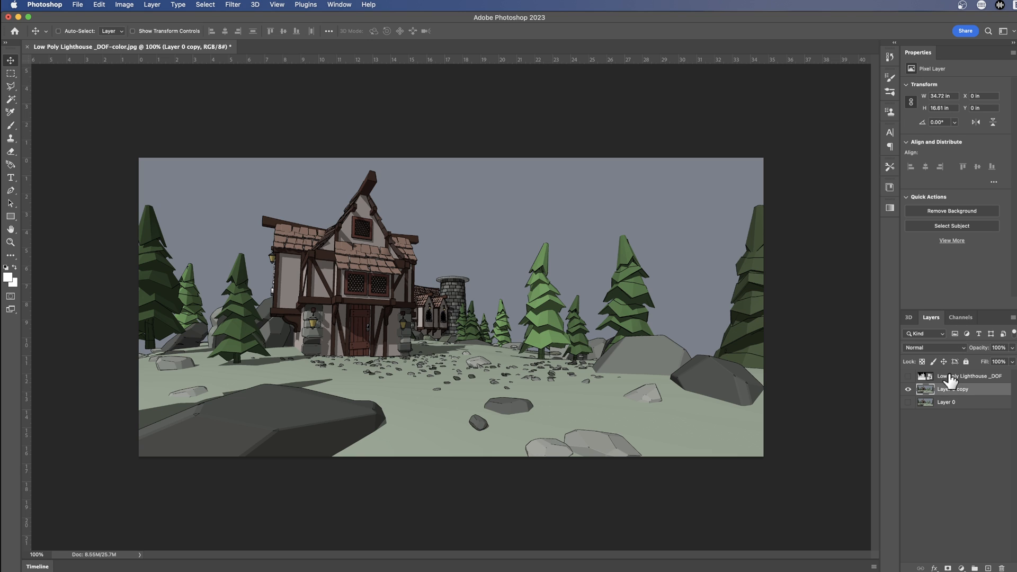
Show the Low Poly Lighthouse _DOF layer and copy its entire canvas area to the clipboard.
left_click(950, 377)
left_click(909, 377)
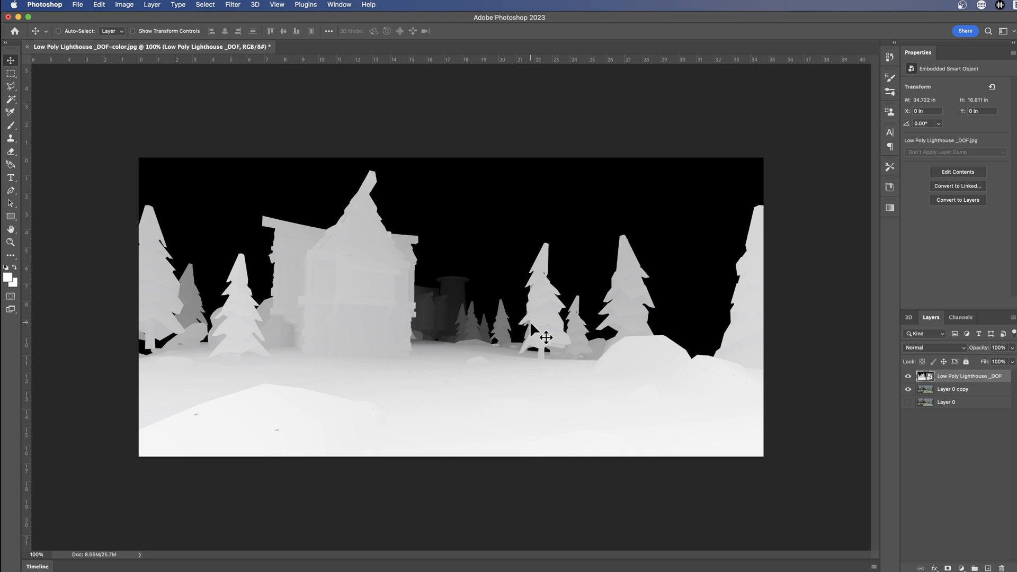
key("super")
key("super+a")
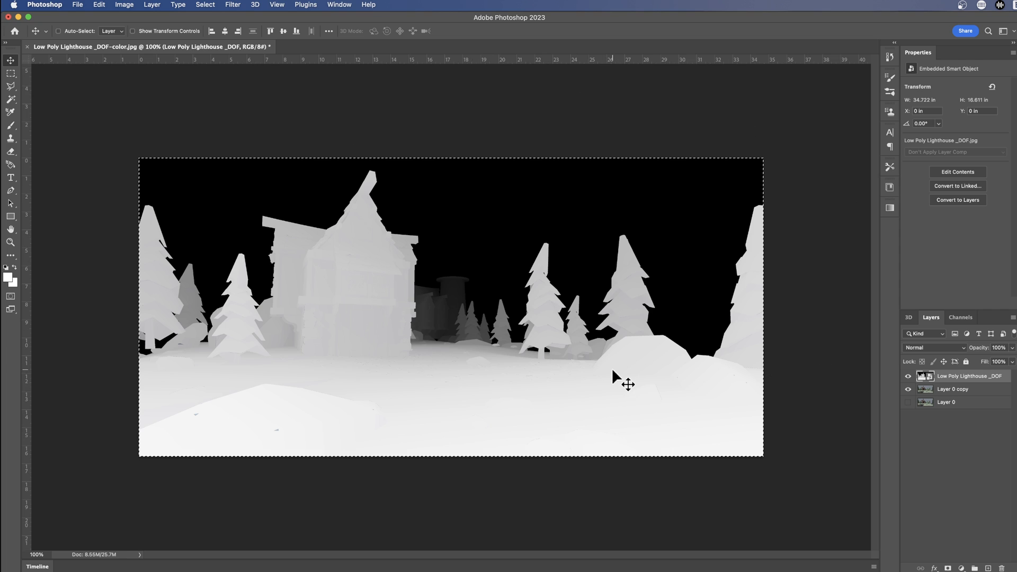
left_click(100, 5)
left_click(106, 73)
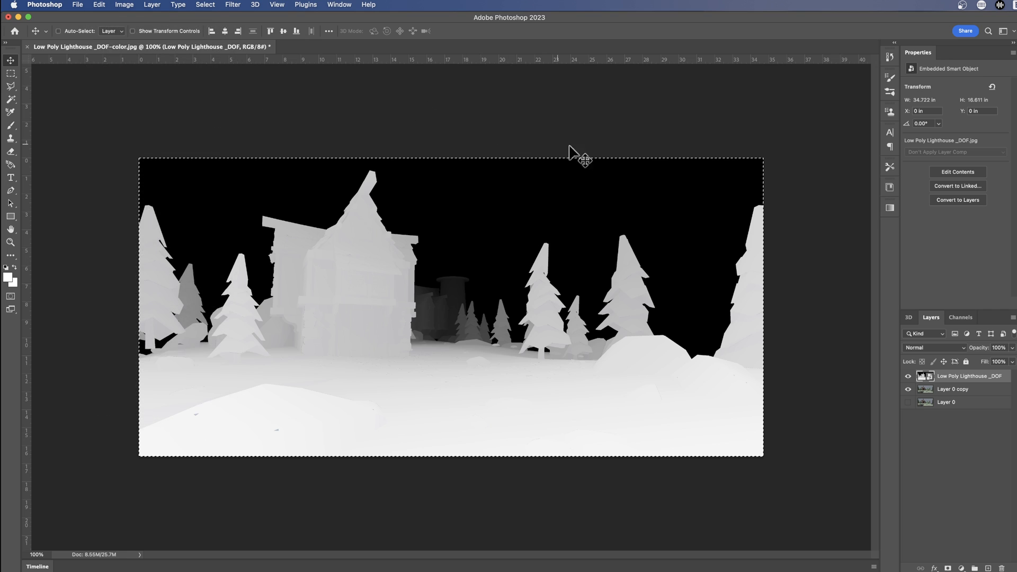
Hide the depth map layer, make Layer 0 copy active and clear the selection.
left_click(909, 377)
left_click(952, 389)
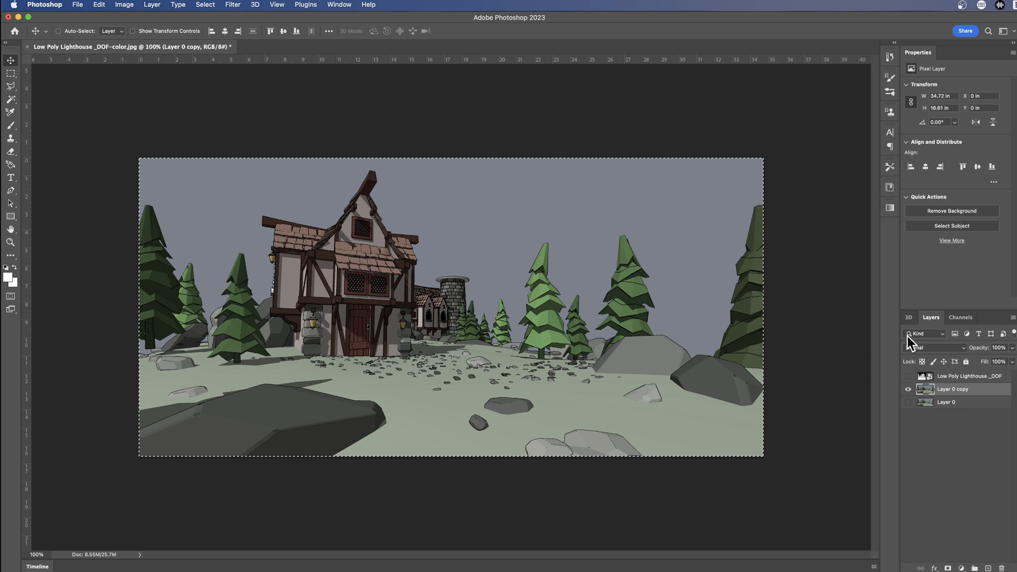
key("super+d")
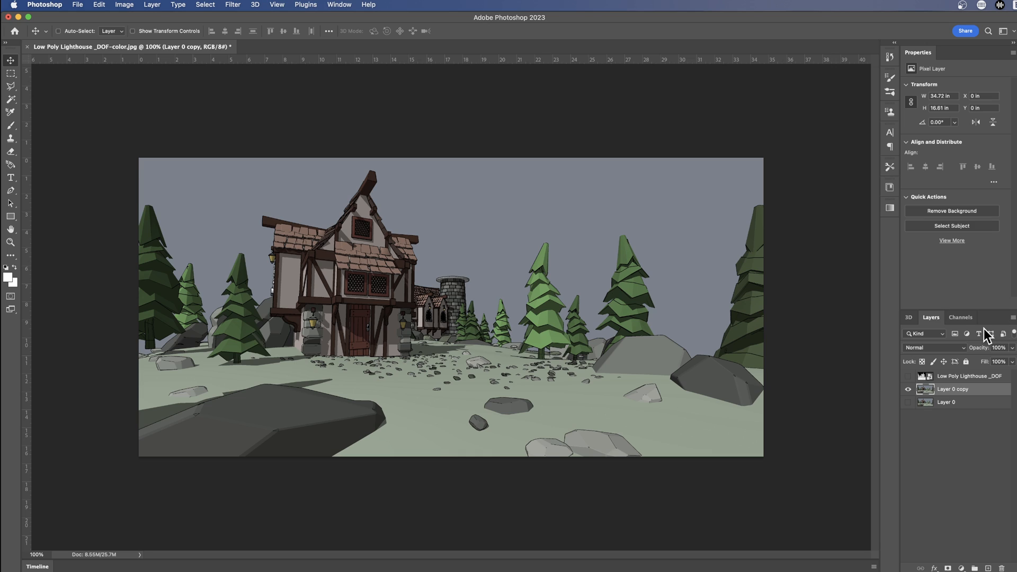
Create a new alpha channel, paste the copied depth map into it and clear the selection.
left_click(961, 318)
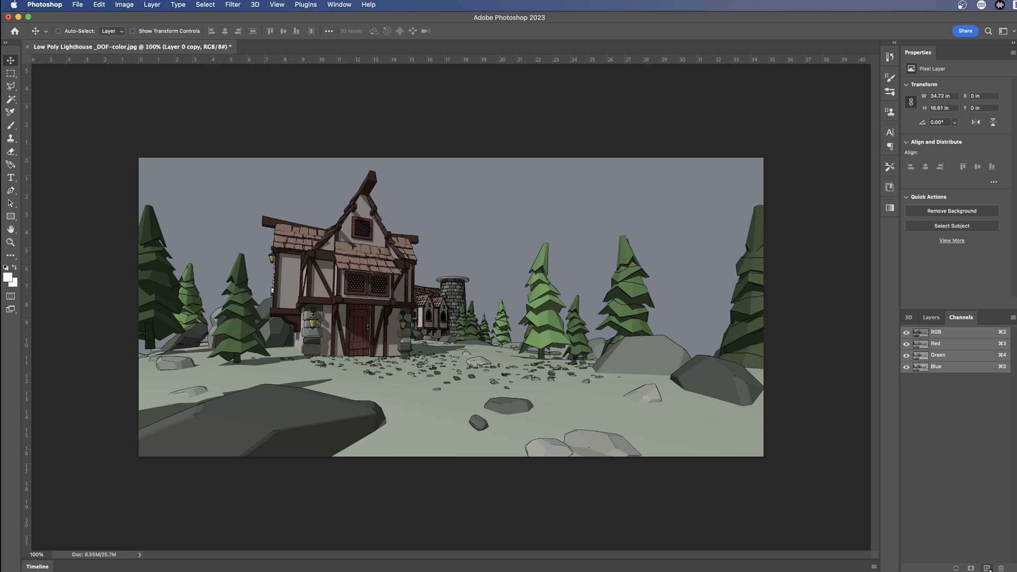
left_click(987, 569)
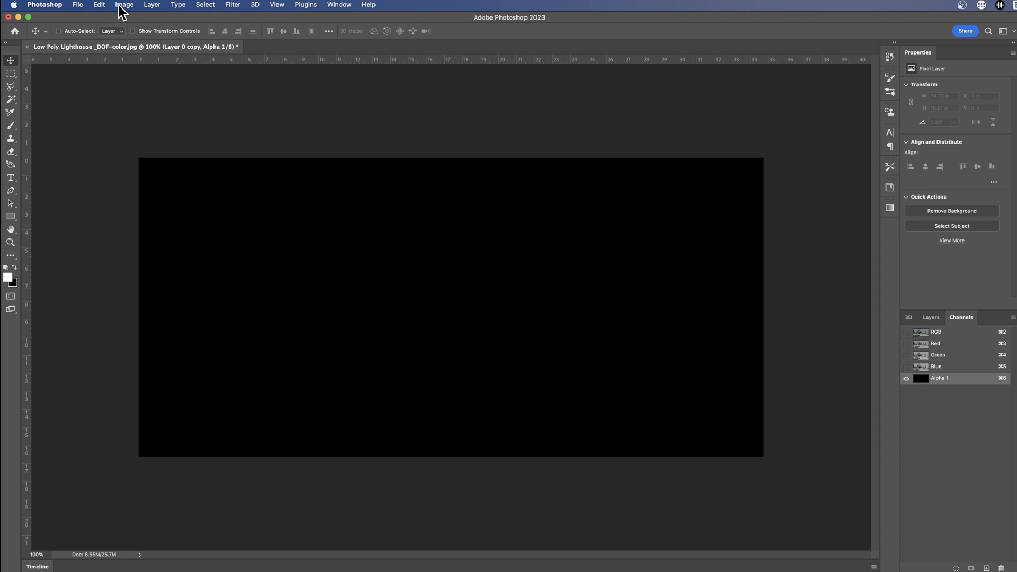
left_click(102, 5)
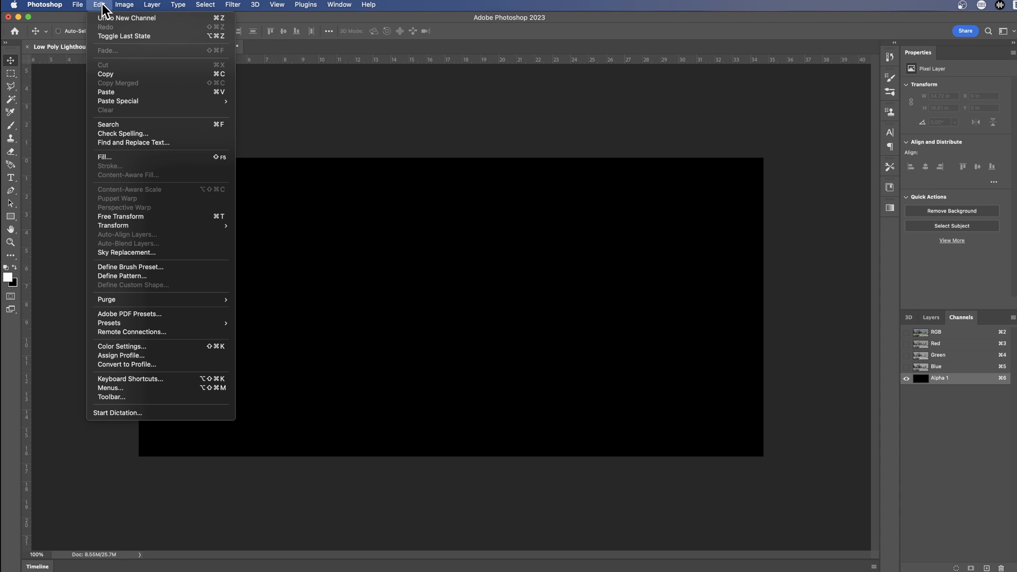
left_click(123, 93)
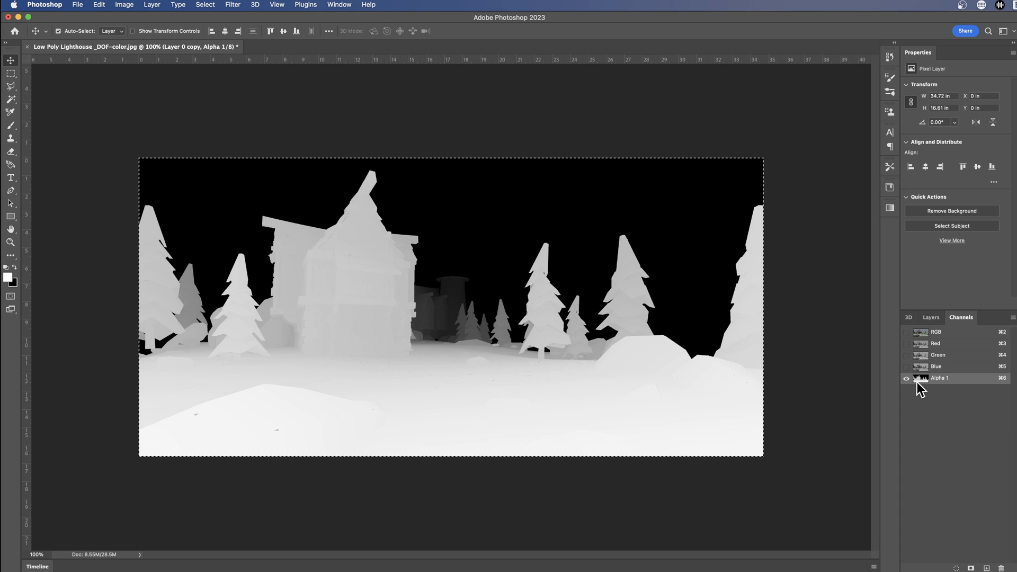
key("super+d")
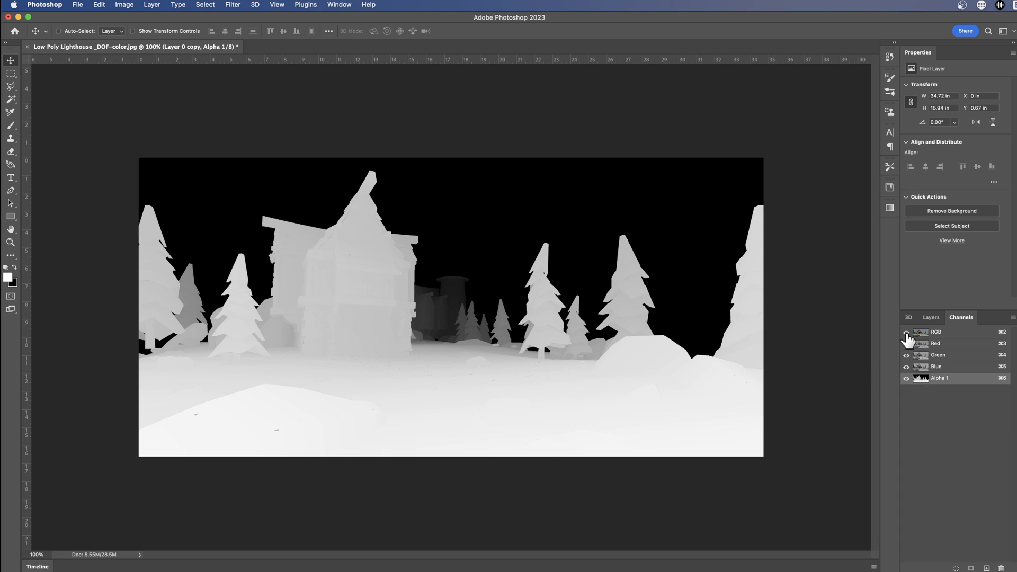
Show the RGB channels, hide the Alpha 1 channel and return to the layer list.
left_click(907, 333)
left_click(906, 378)
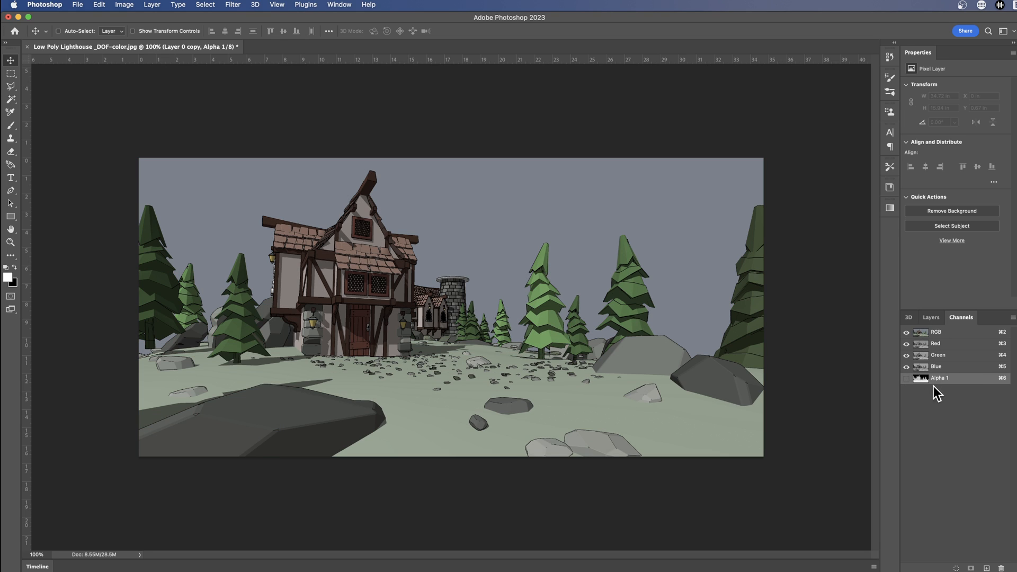
left_click(932, 317)
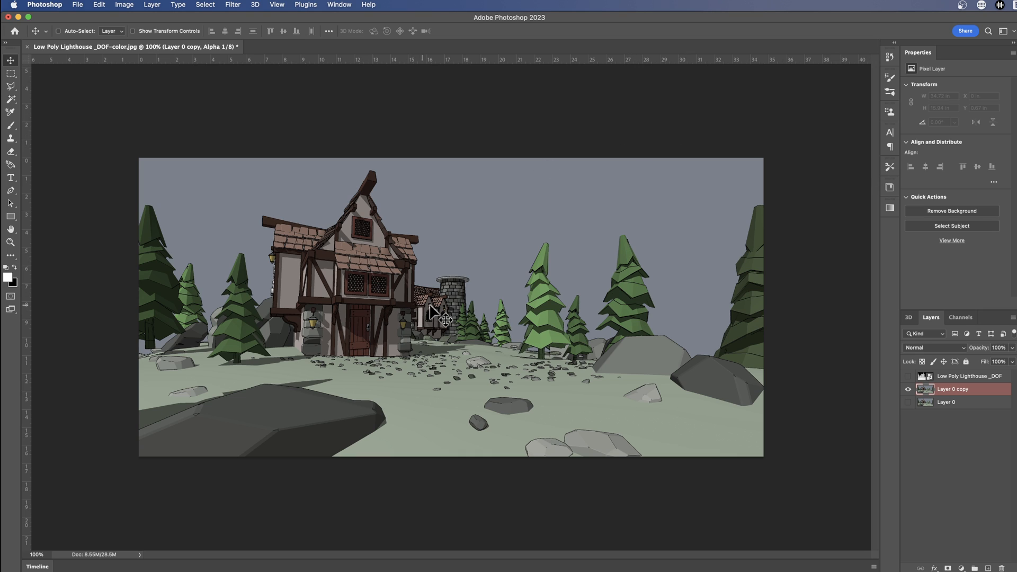
left_click(234, 6)
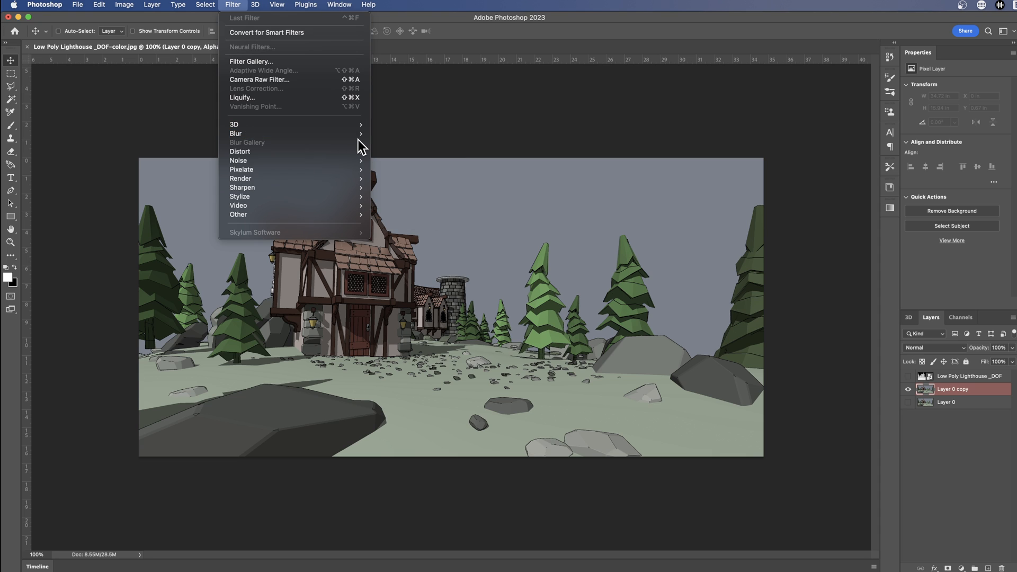
mouse_move(352, 133)
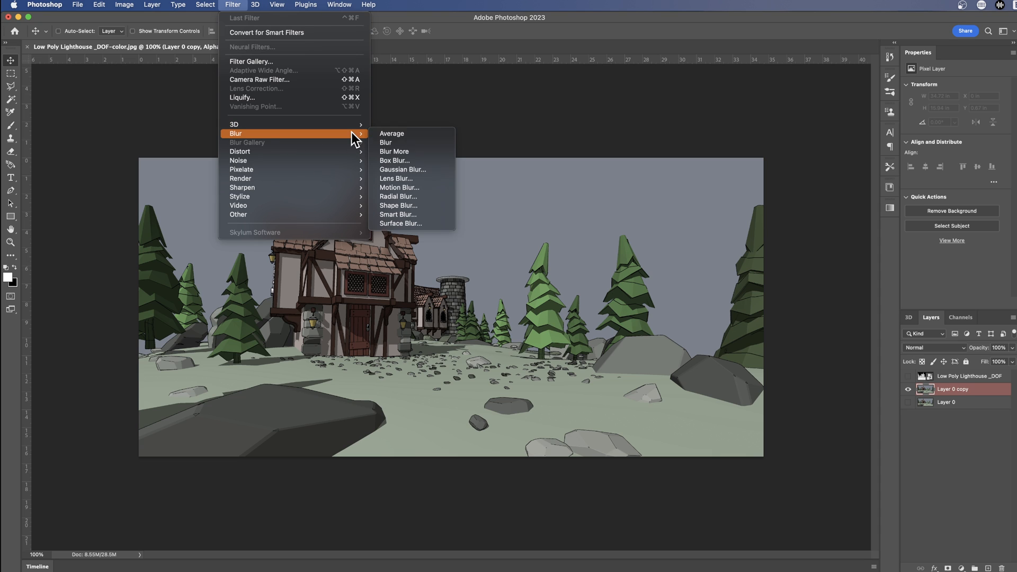
left_click(421, 179)
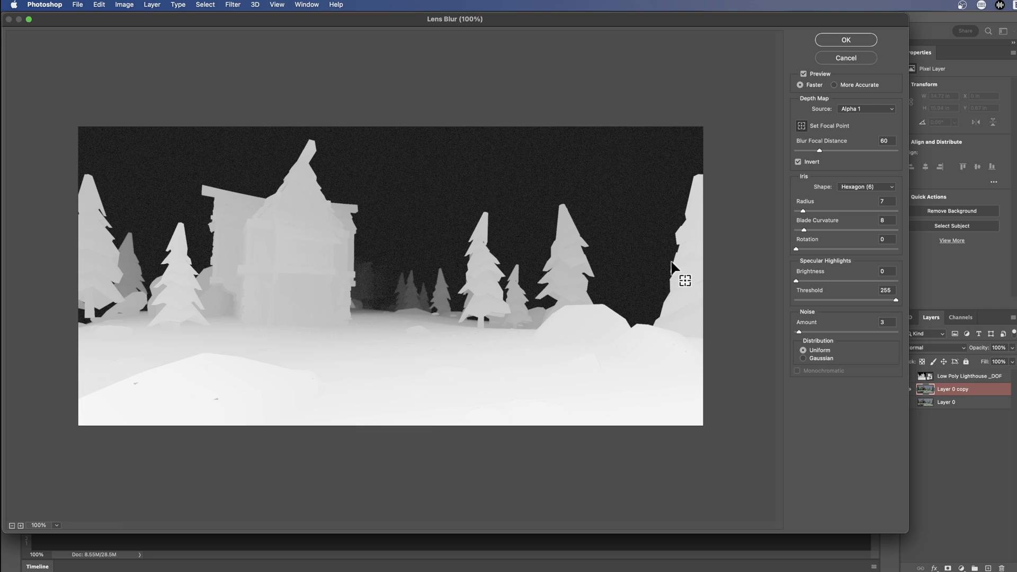
left_click_drag(910, 534, 967, 540)
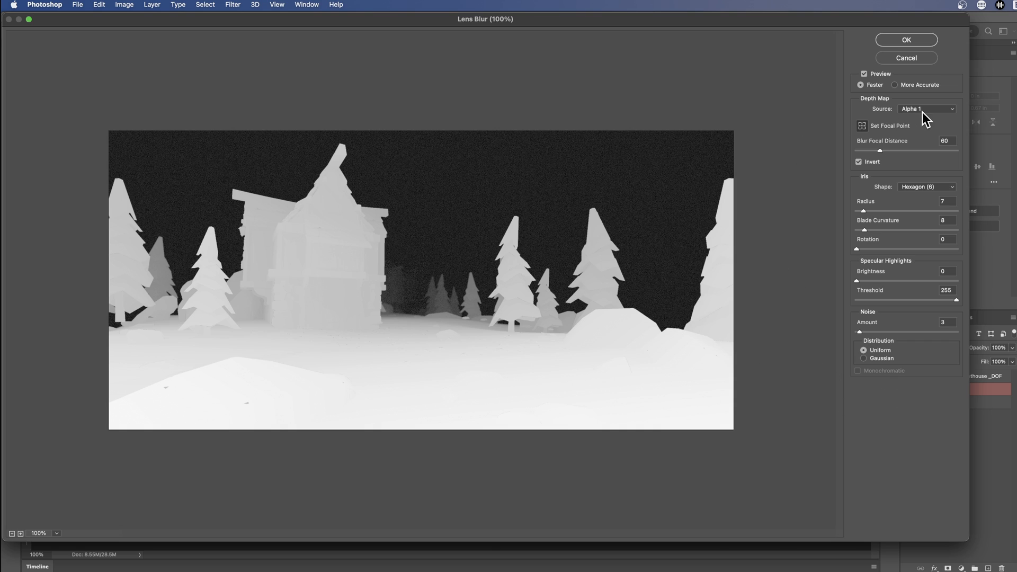
left_click(907, 58)
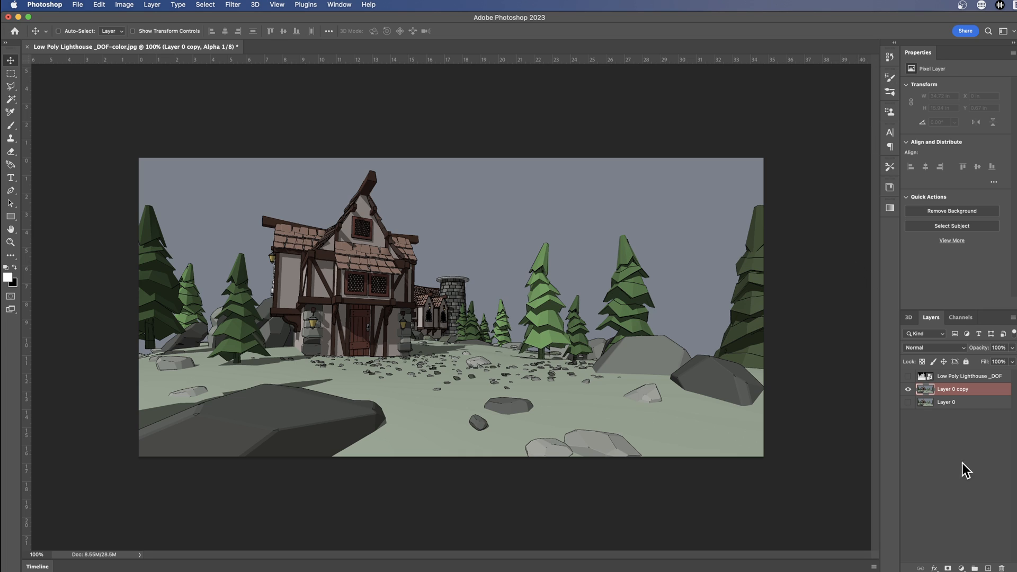
Make Layer 0 copy's image the active target and start a Lens Blur using Alpha 1 as the depth map source.
left_click(954, 391)
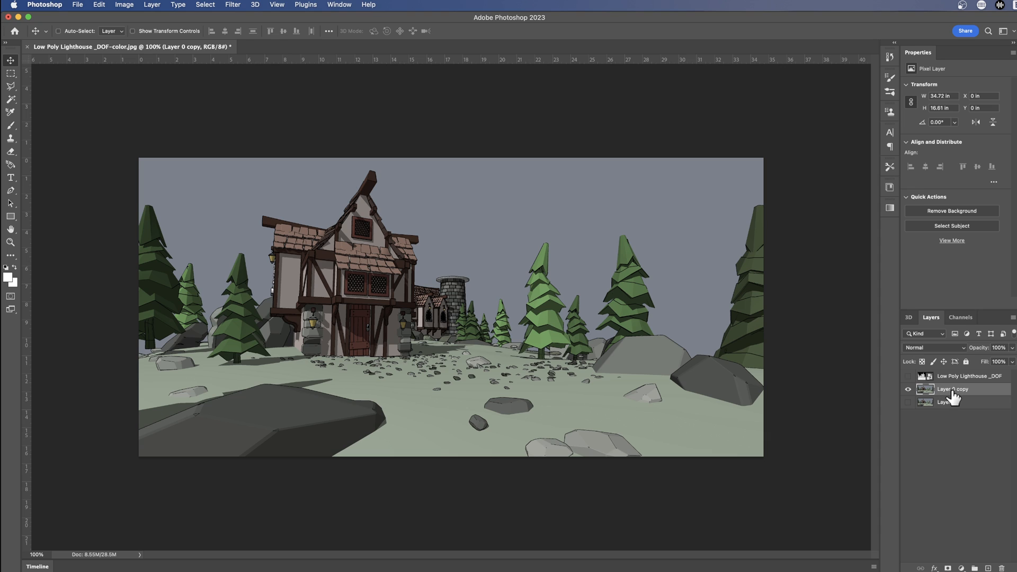
left_click(232, 5)
mouse_move(336, 136)
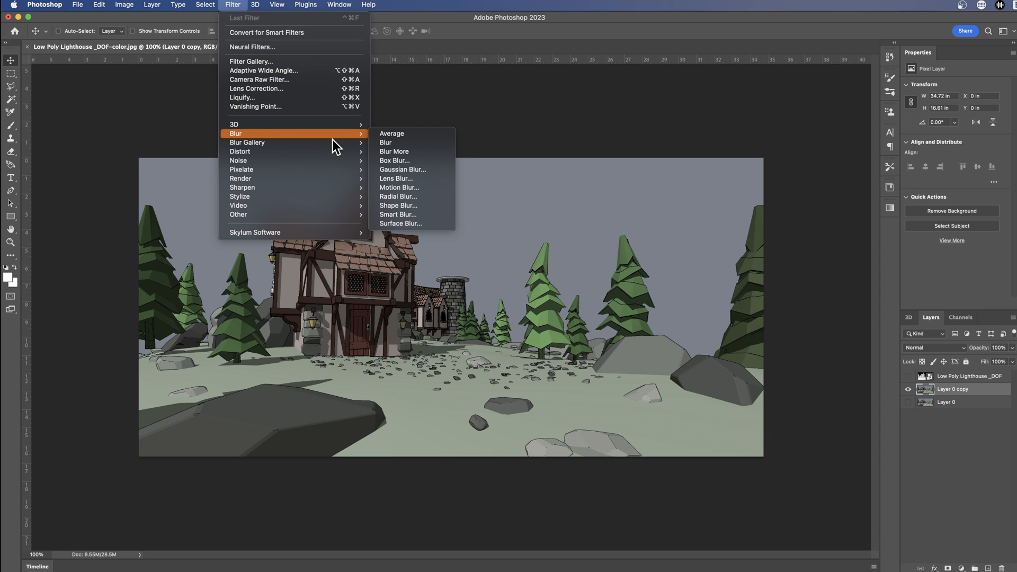
left_click(408, 180)
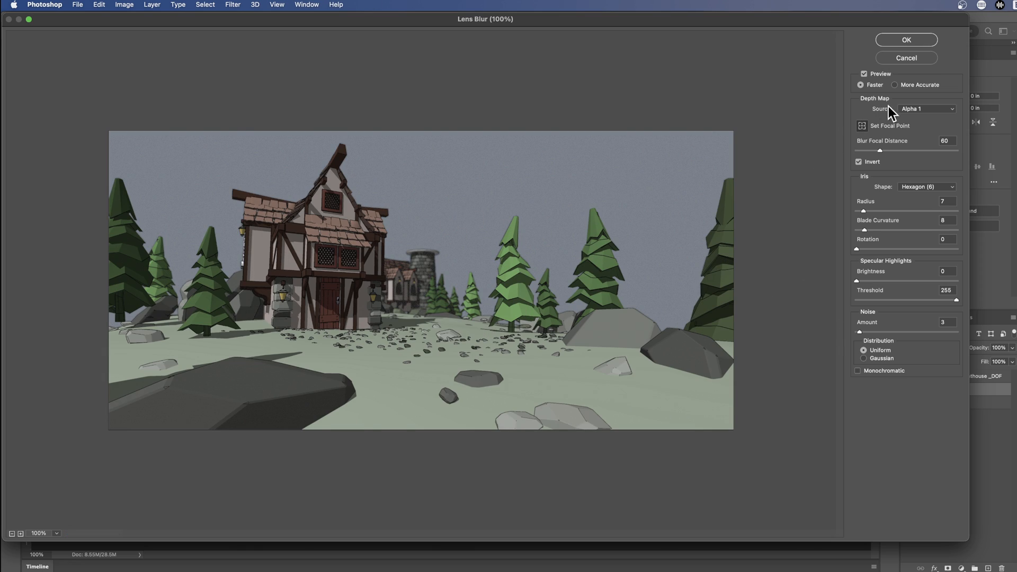
left_click(932, 109)
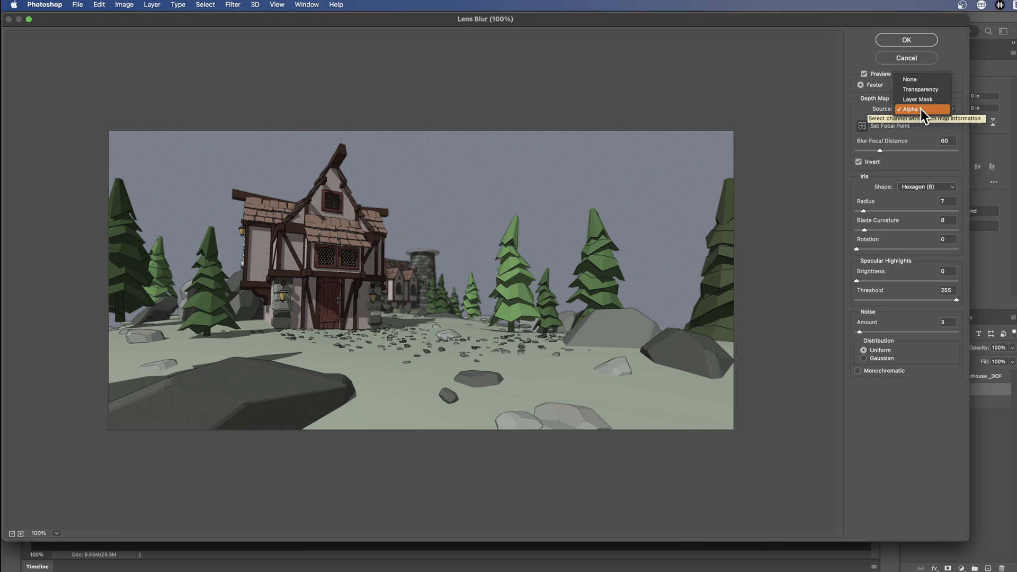
left_click(918, 110)
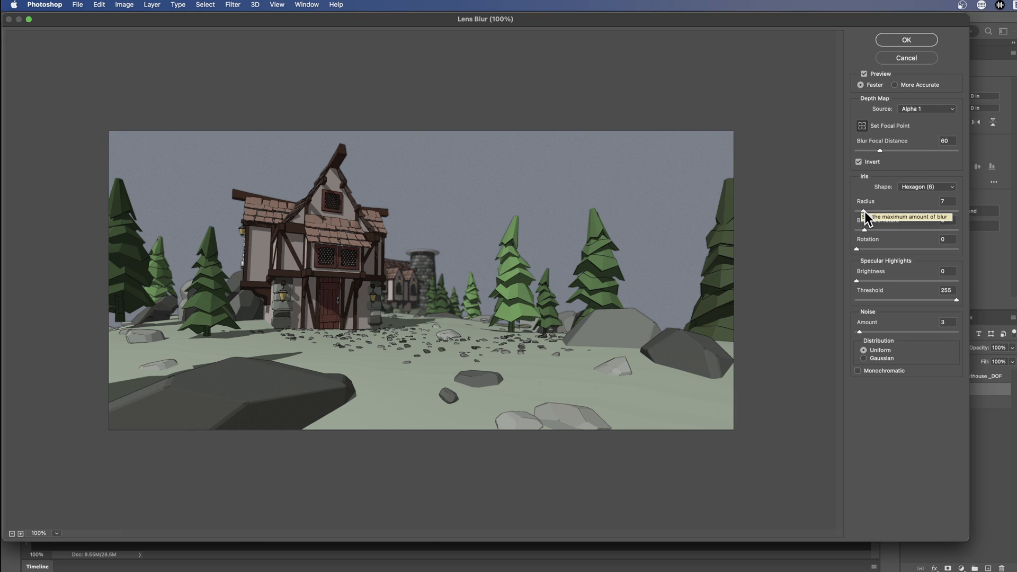
Set the Lens Blur iris radius to 72 and the noise amount to 2, keeping the depth map inverted.
left_click_drag(865, 211, 928, 211)
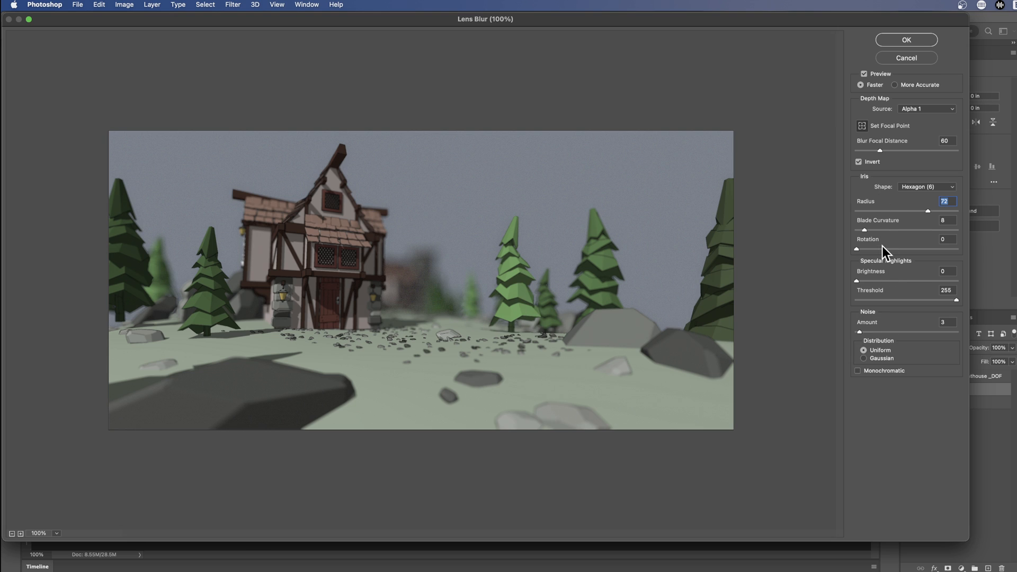
mouse_move(860, 332)
left_mouse_down()
mouse_move(878, 333)
mouse_move(856, 333)
left_mouse_up()
left_click(860, 162)
Try blur focal distances of 24, 60 and 181 to shift the focus between foreground, house and background.
left_click_drag(880, 150, 866, 151)
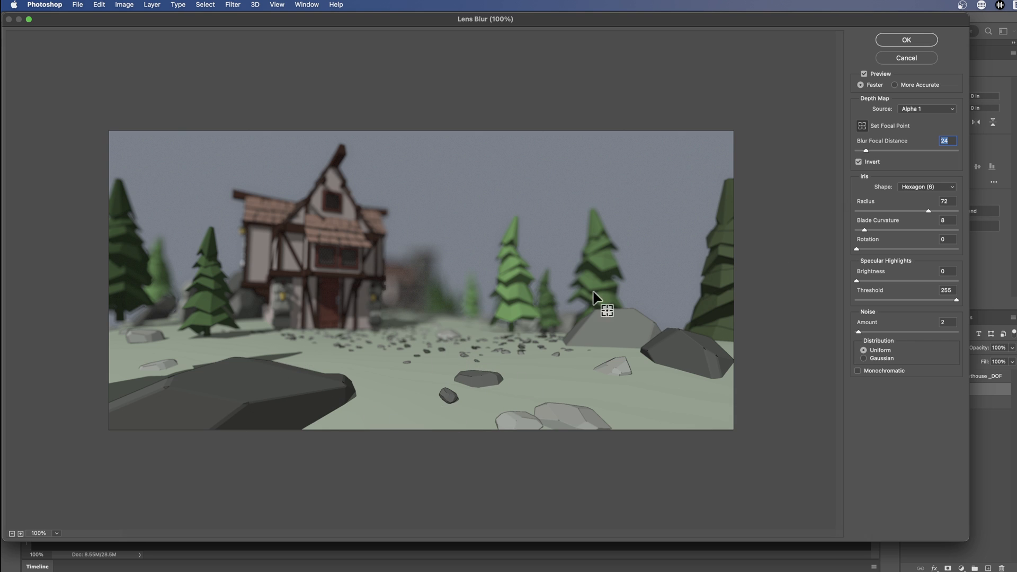
left_click_drag(866, 151, 879, 148)
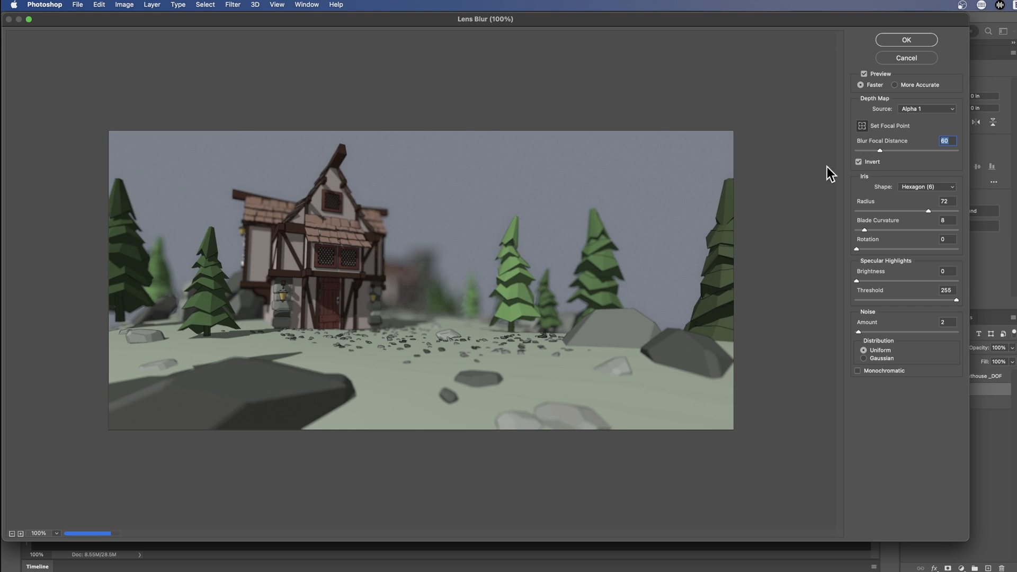
left_click(879, 152)
left_click(334, 274)
left_click_drag(888, 151, 928, 153)
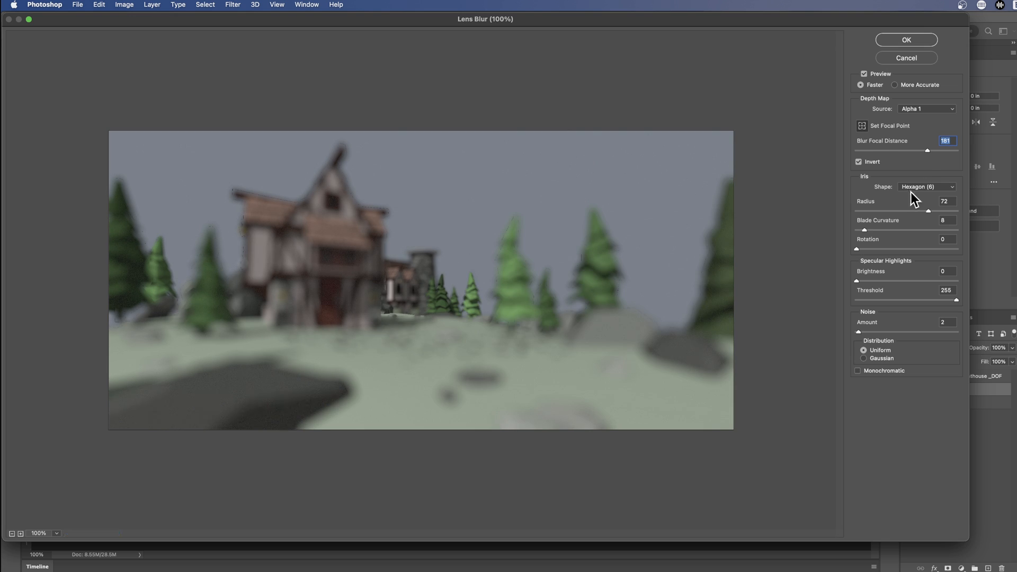
Set the blur focal distance to 70 and the iris radius to 12, and apply the Lens Blur.
left_click(929, 211)
mouse_move(911, 213)
left_mouse_down()
mouse_move(882, 215)
mouse_move(911, 212)
left_mouse_up()
left_click(911, 212)
left_click_drag(927, 153, 883, 154)
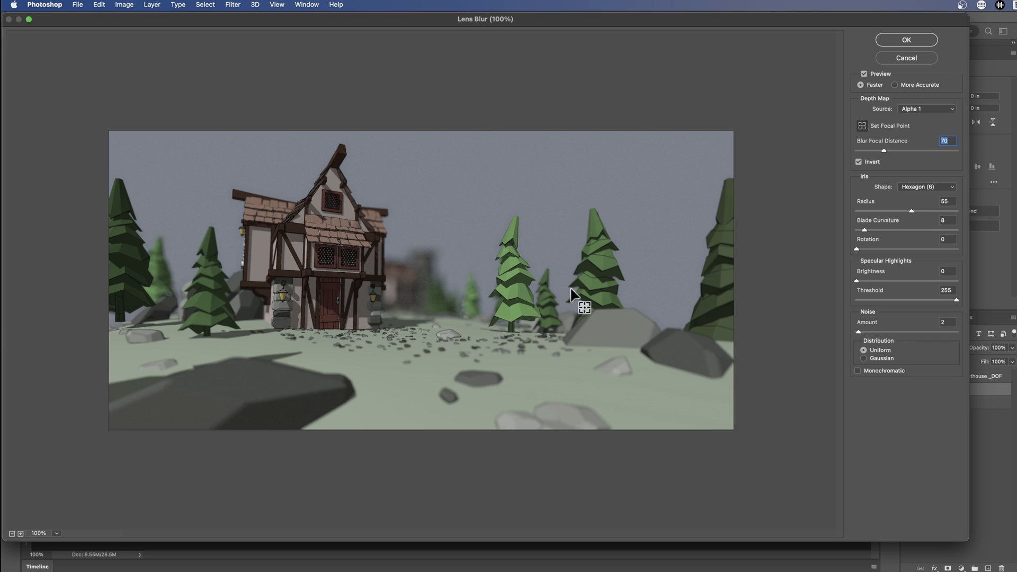
left_click_drag(911, 211, 868, 211)
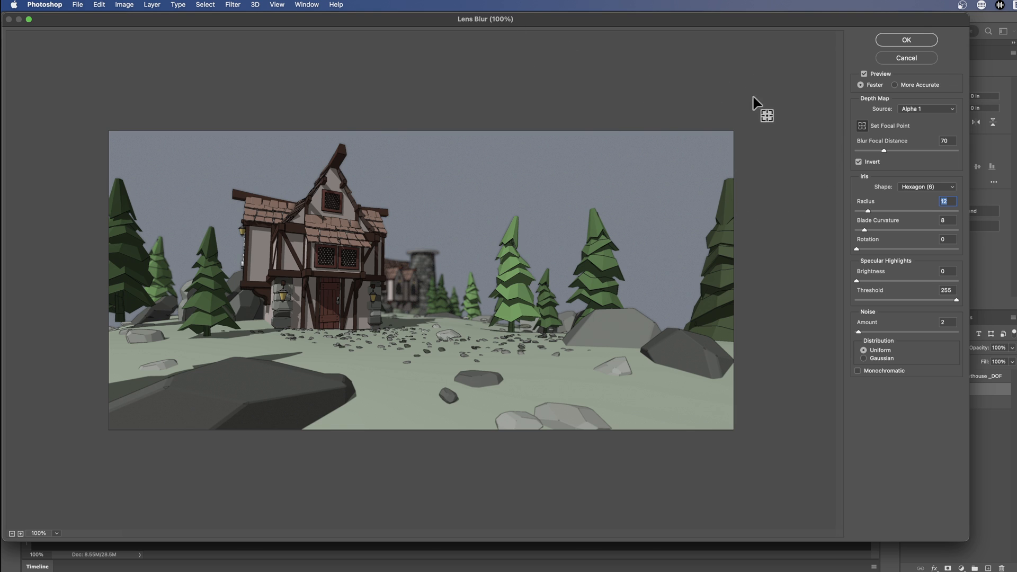
left_click(903, 41)
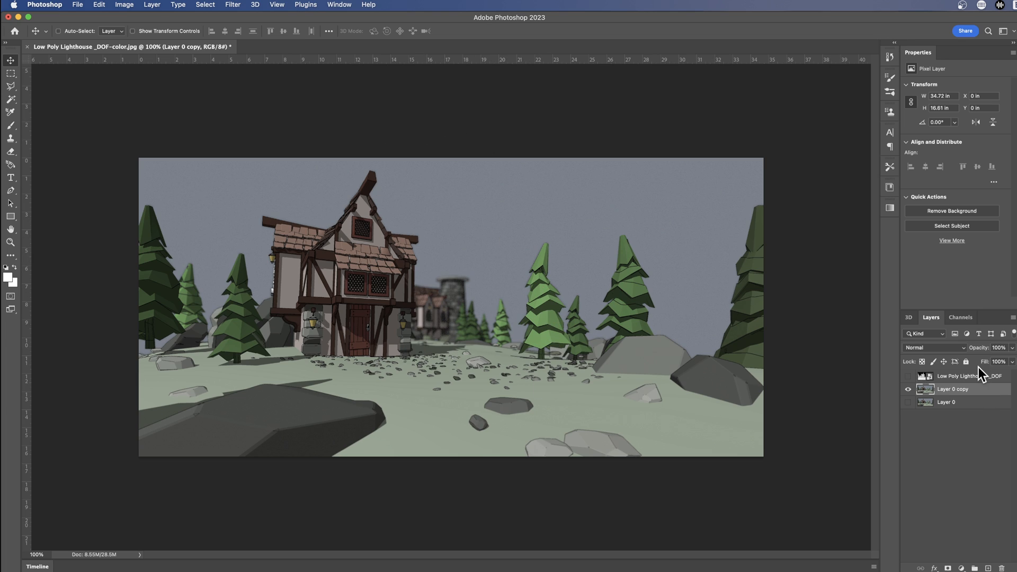
Compare the blurred Layer 0 copy with the original Layer 0 and examine the blur around the background buildings up close.
left_click(908, 389)
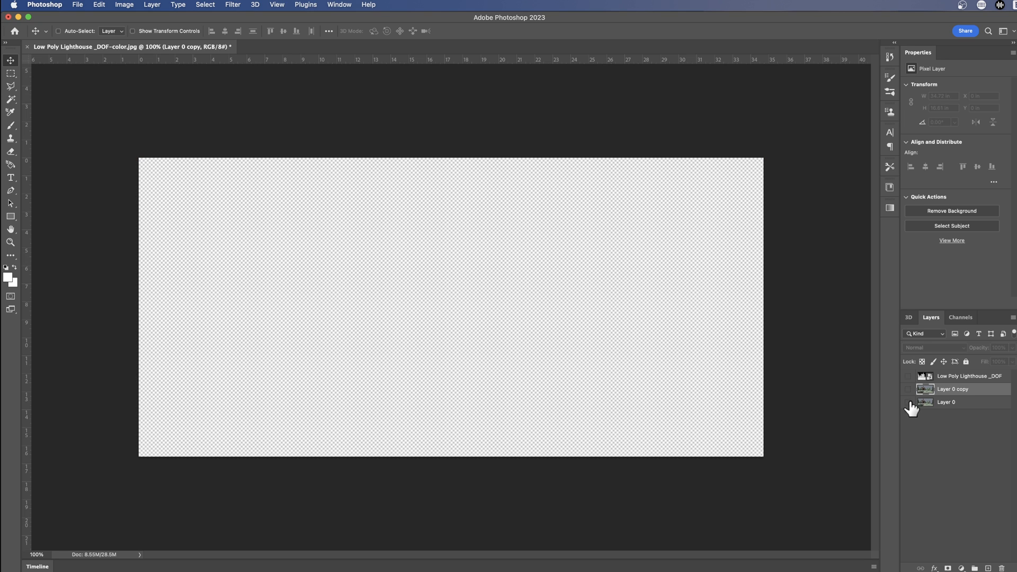
left_click(927, 409)
left_click(908, 403)
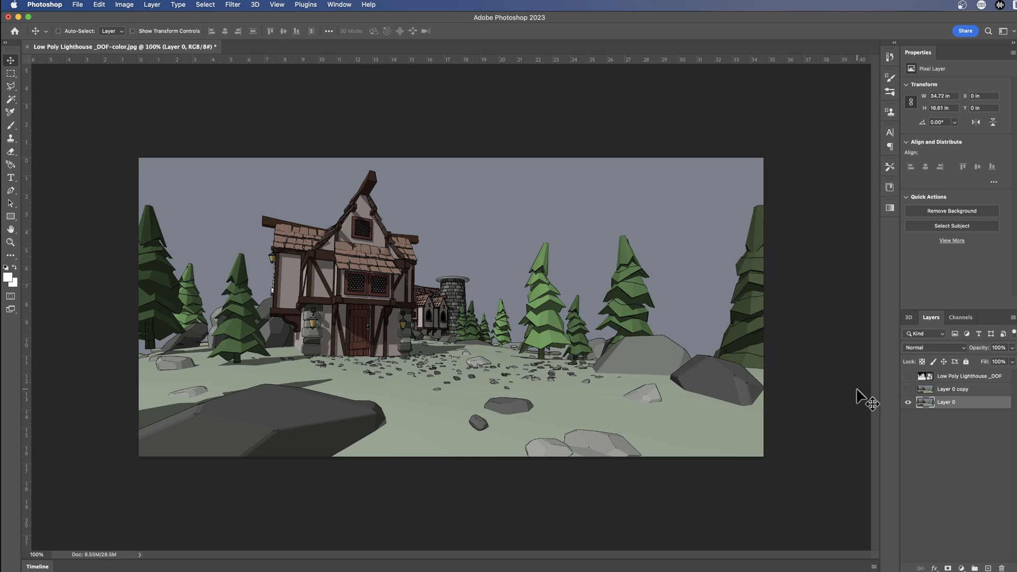
left_click(908, 389)
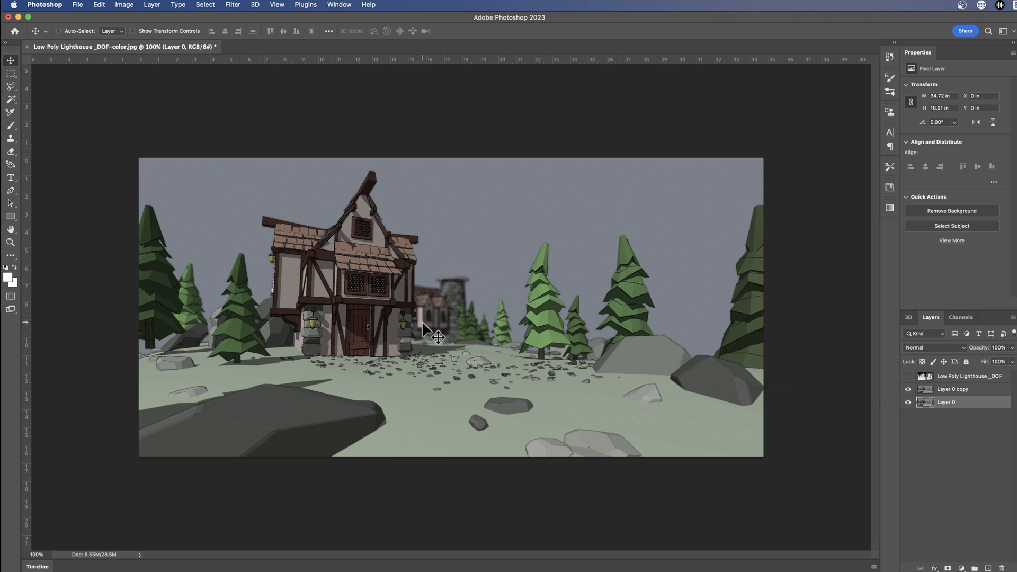
key("z")
left_click_drag(426, 320, 411, 356)
key("h")
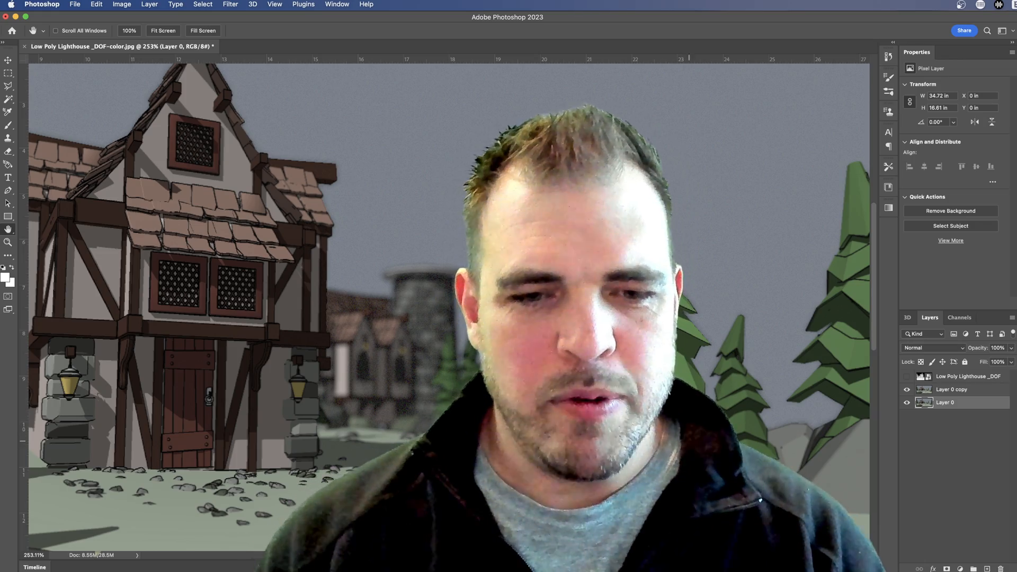
Switch to SketchUp's Depth Map scene and set the shadow light to 18 and dark to 56.
key("ctrl+Up")
left_click(612, 404)
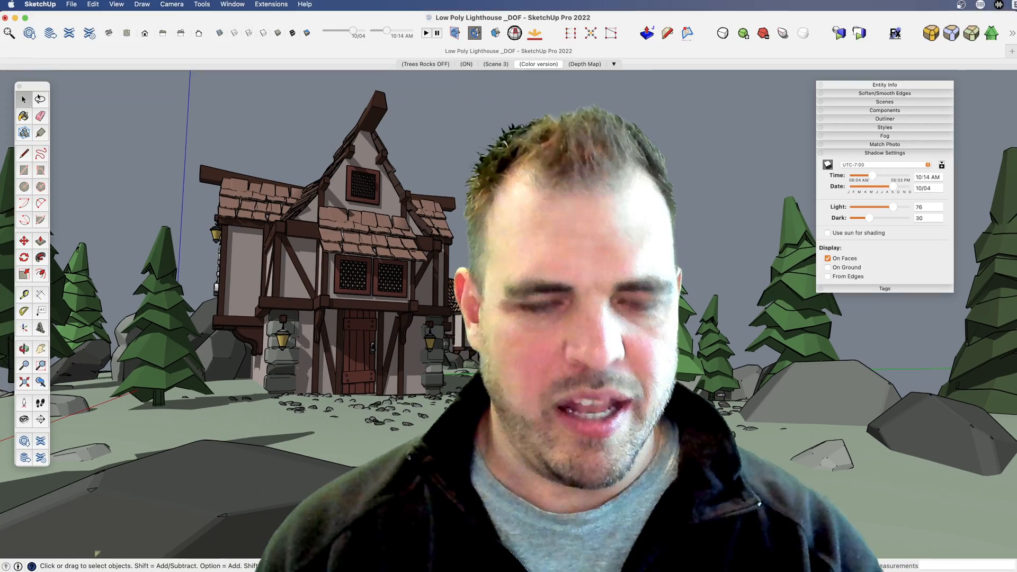
left_click(585, 64)
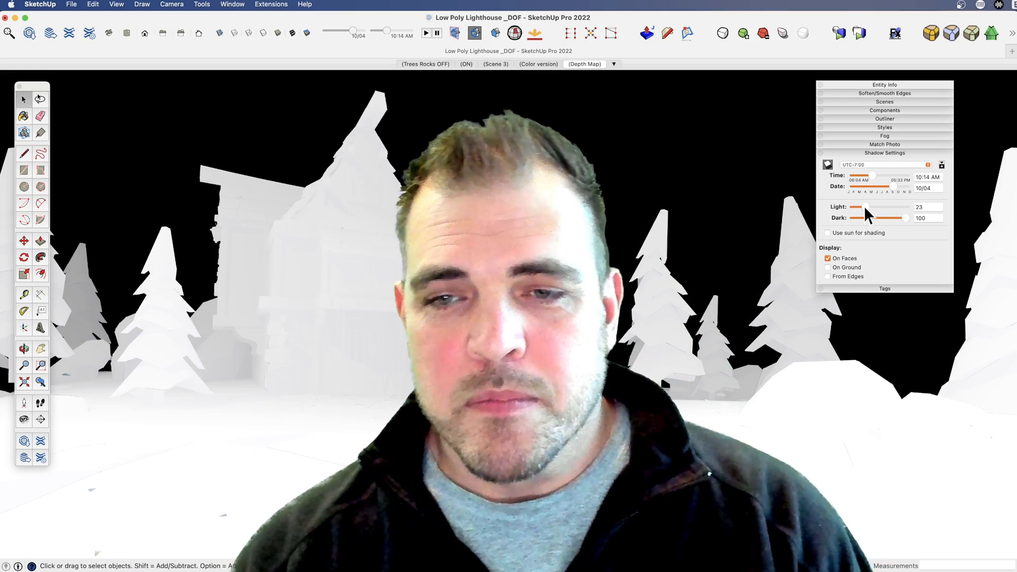
mouse_move(864, 205)
left_mouse_down()
mouse_move(855, 206)
mouse_move(898, 219)
mouse_move(883, 218)
left_mouse_up()
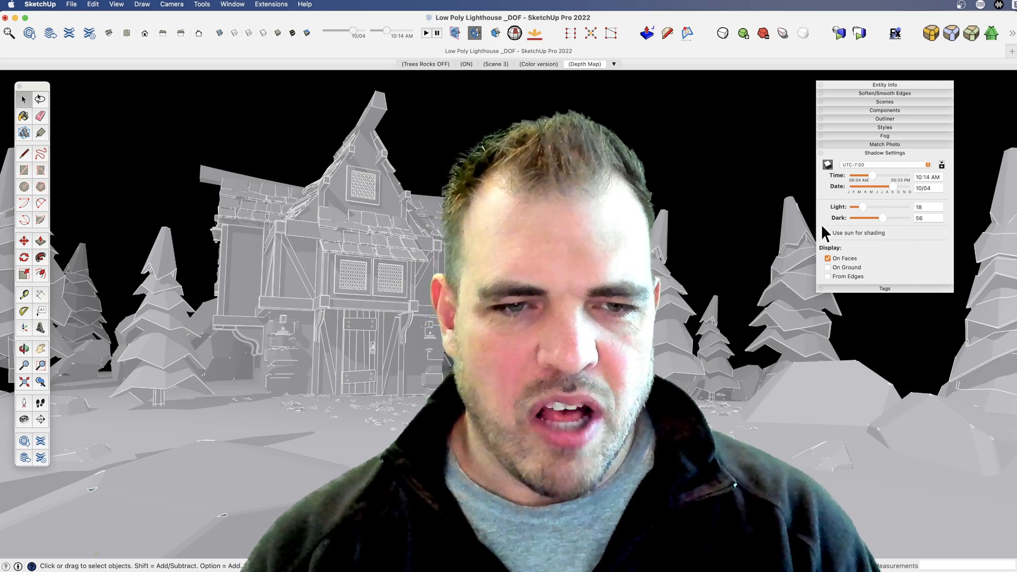
Turn off edges in the Depth Map style.
left_click(876, 128)
left_click(831, 198)
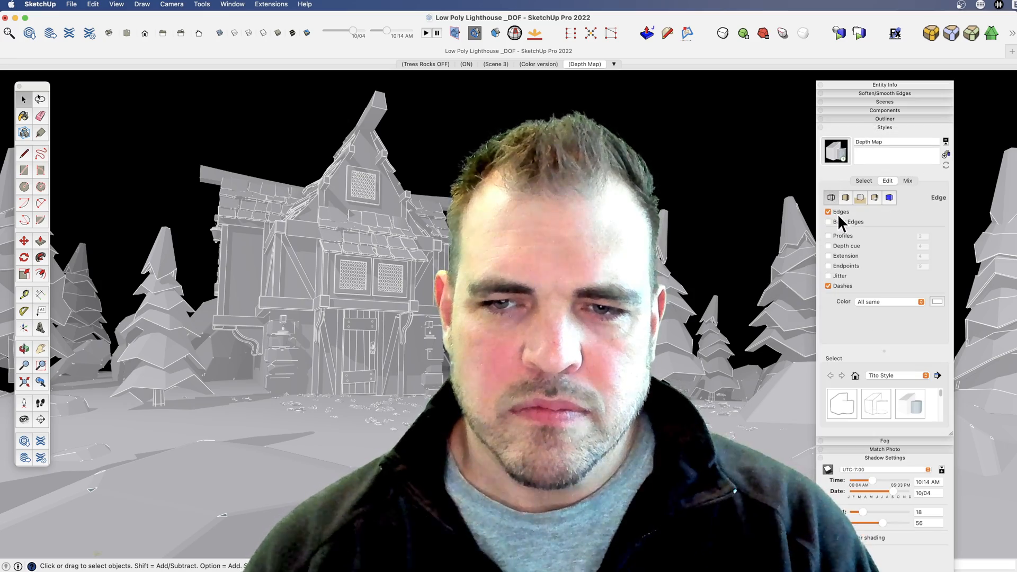
left_click(829, 212)
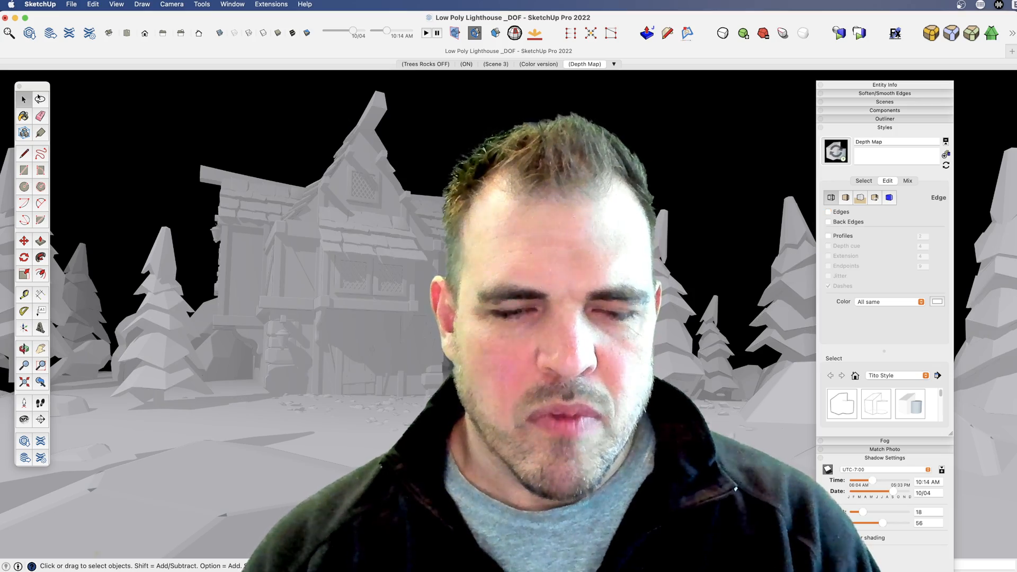